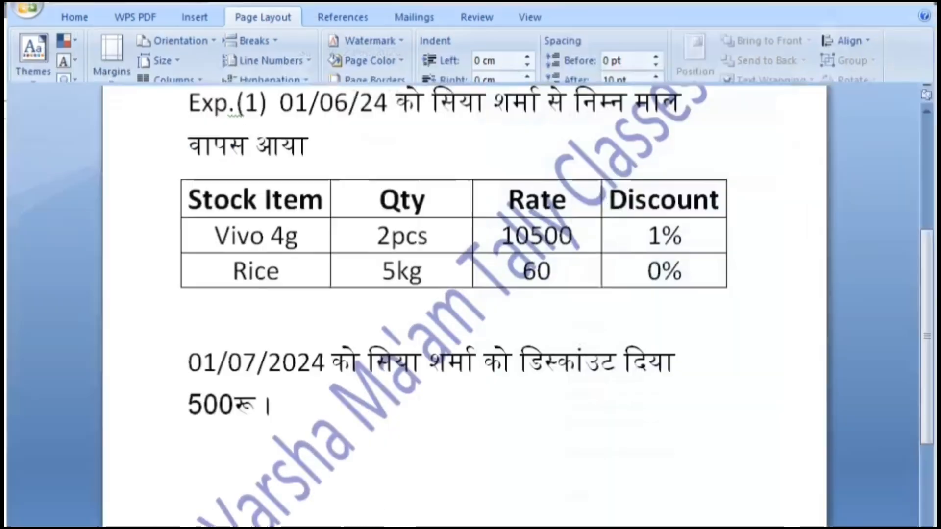
Read the Credit Note notes, the sales return example dated 01/06/24 with its stock item table, and the 01/07/2024 discount example.
scroll(448, 505, "up", 6)
scroll(451, 496, "down", 2)
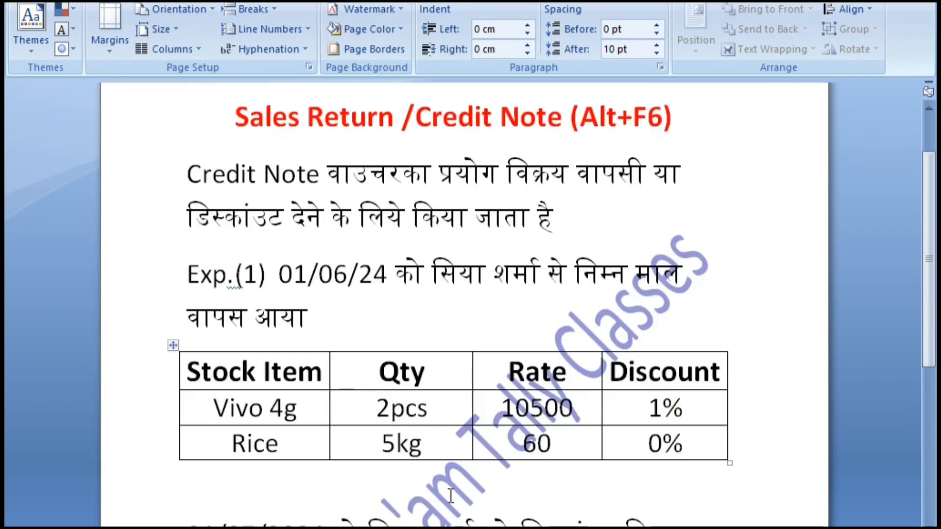
scroll(451, 496, "up", 1)
scroll(451, 496, "up", 2)
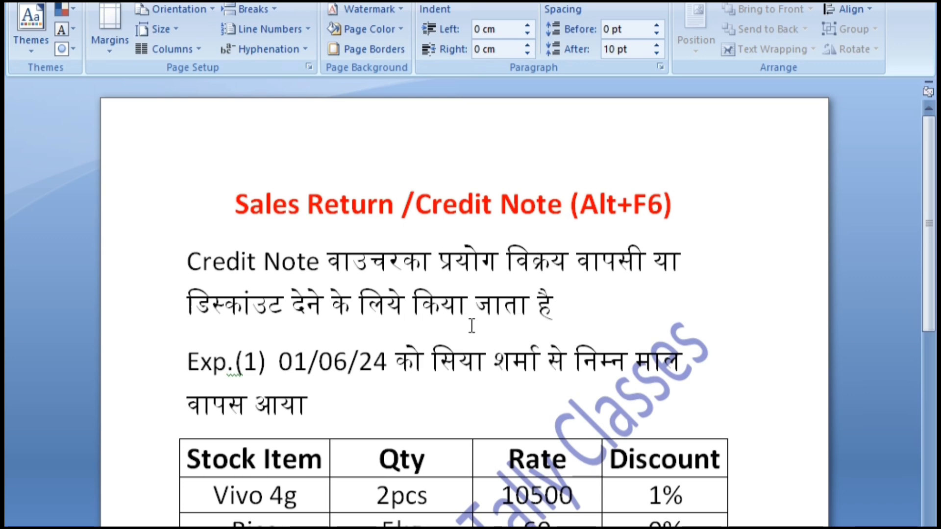
left_click(571, 314)
scroll(512, 252, "down", 1)
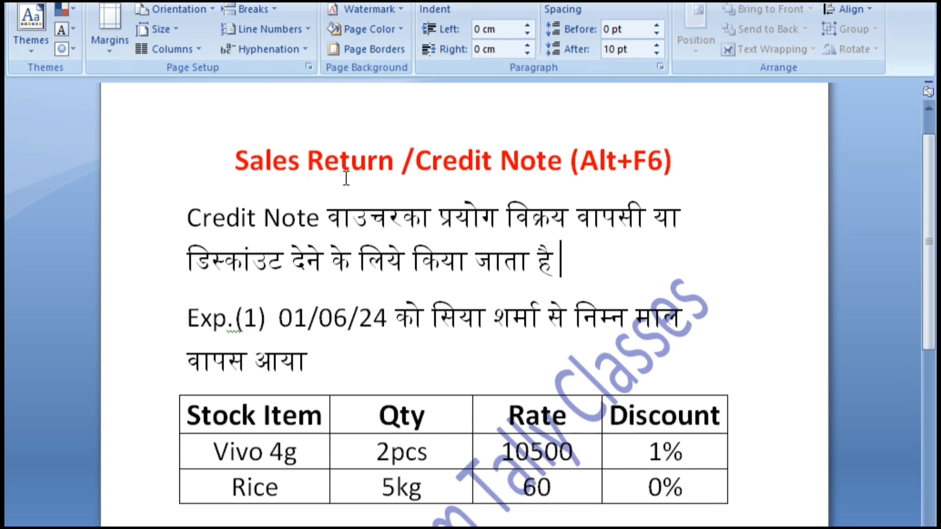
left_click(334, 348)
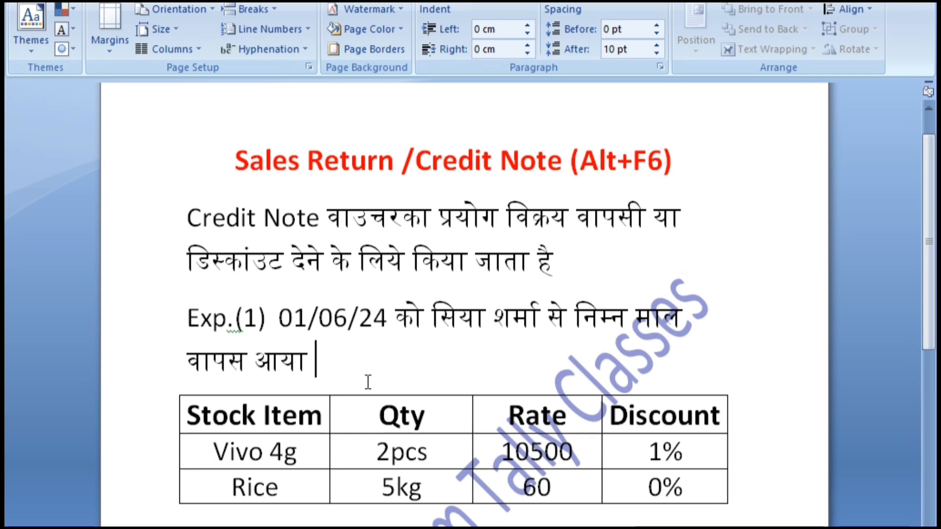
scroll(368, 382, "down", 2)
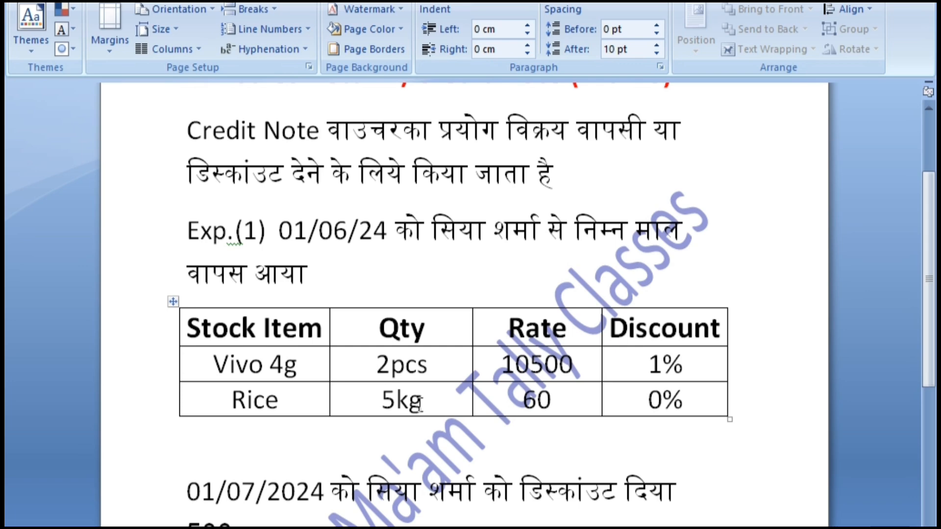
left_click(712, 405)
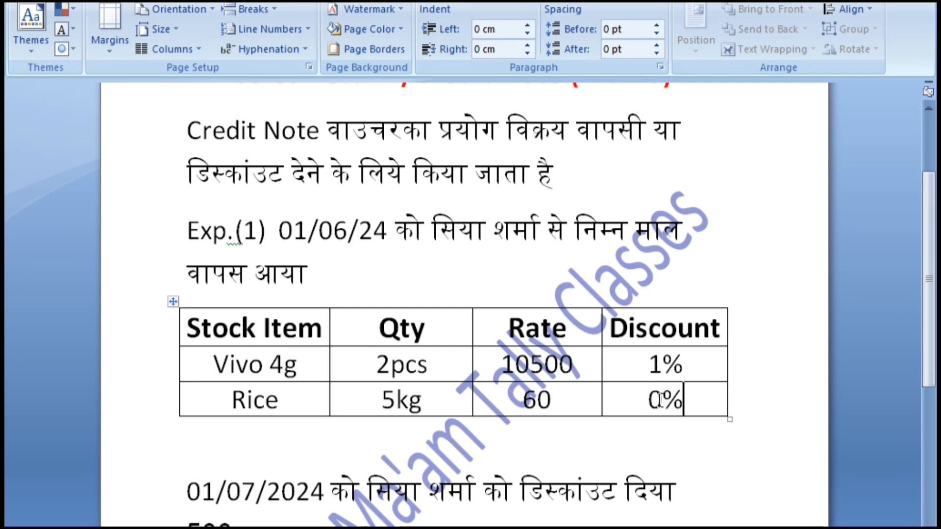
left_click(564, 404)
scroll(455, 403, "down", 3)
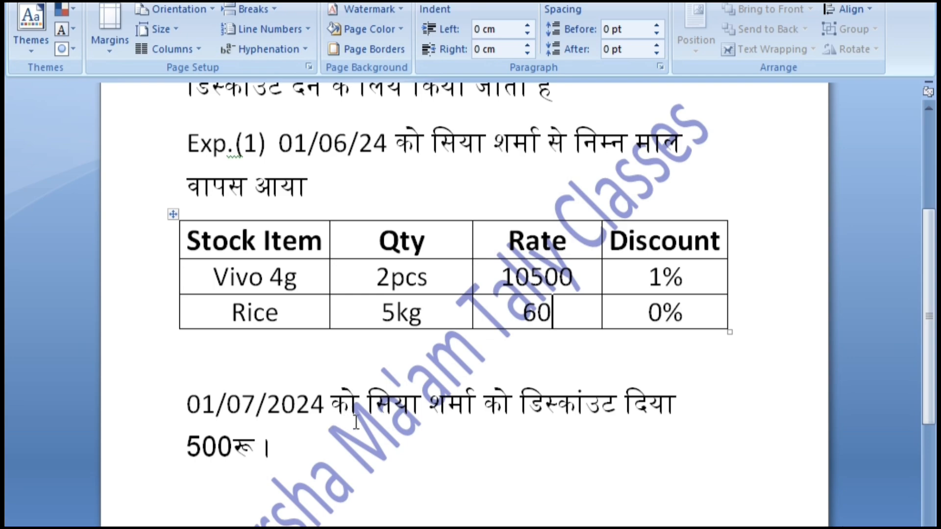
left_click(302, 461)
scroll(409, 452, "up", 5)
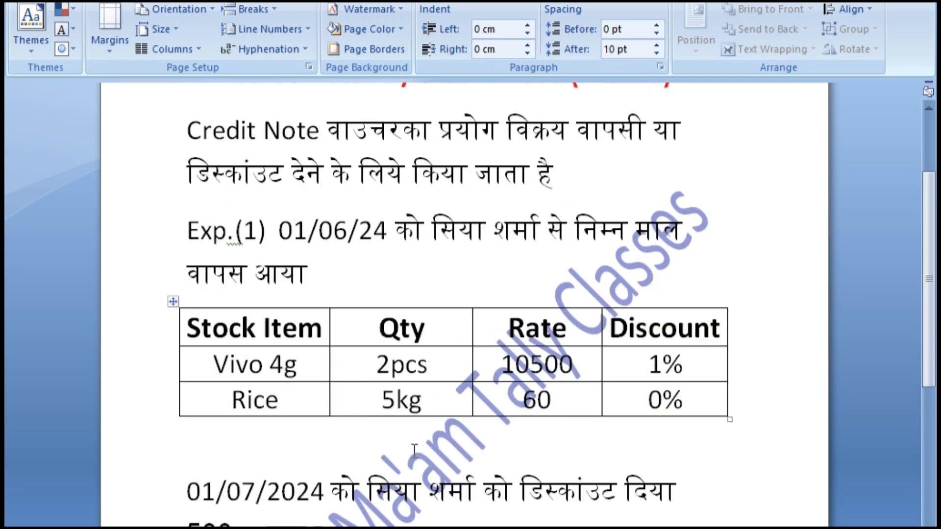
scroll(414, 451, "down", 10)
scroll(415, 450, "up", 8)
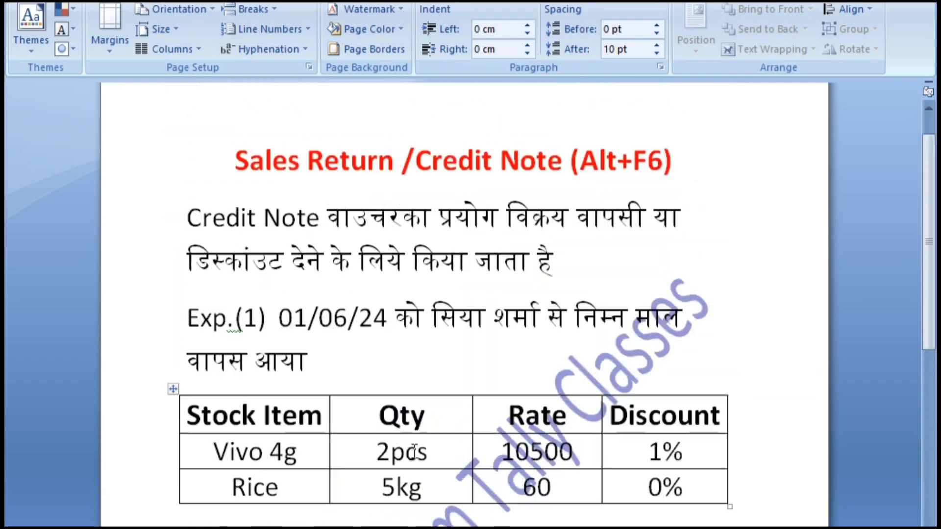
Switch to Tally and open a Credit Note voucher for the company Megha Art.
key("alt+Tab")
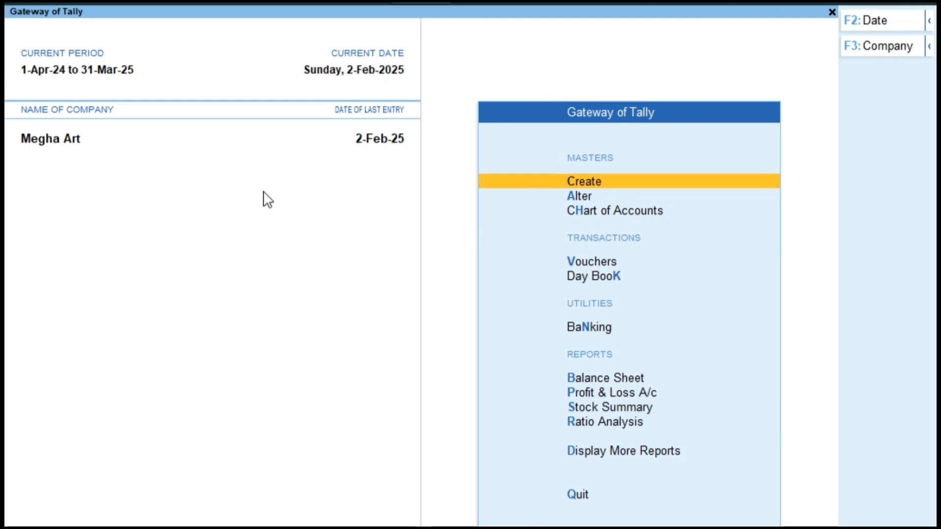
key("Down")
key("Down")
key("Down")
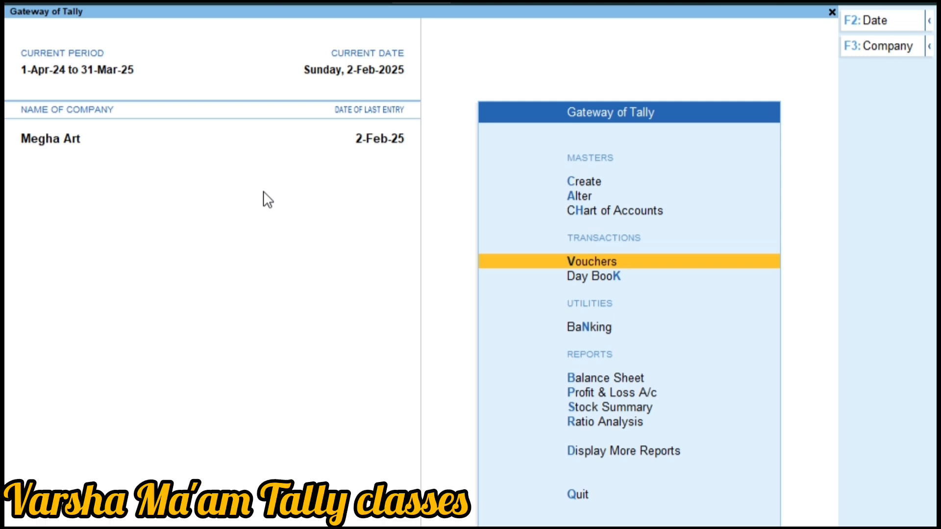
key("Return")
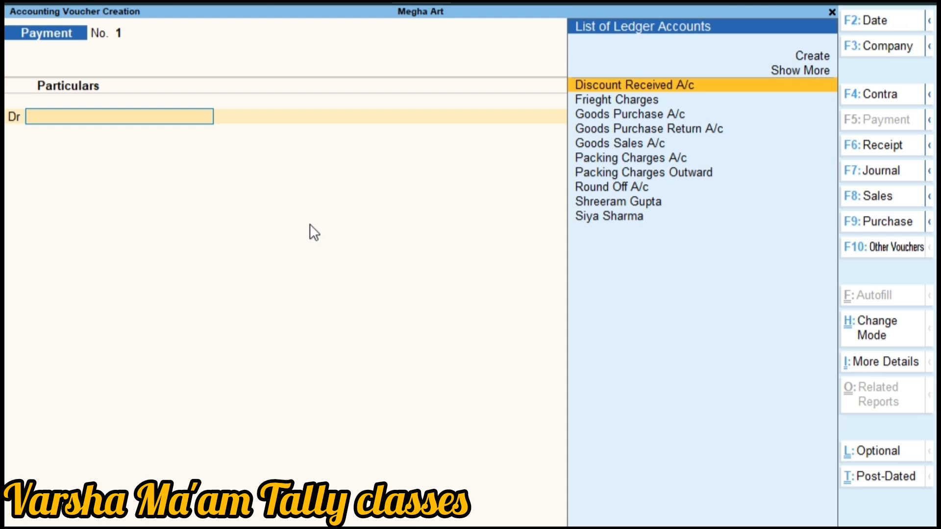
key("alt+F6")
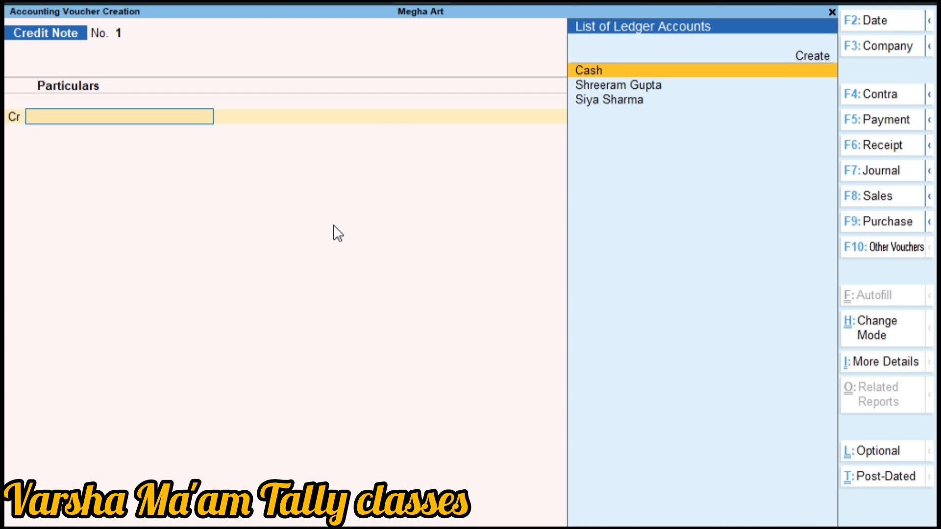
Check the list of voucher types, including the inactive ones, for Credit Note, and exit voucher creation.
left_click(905, 253)
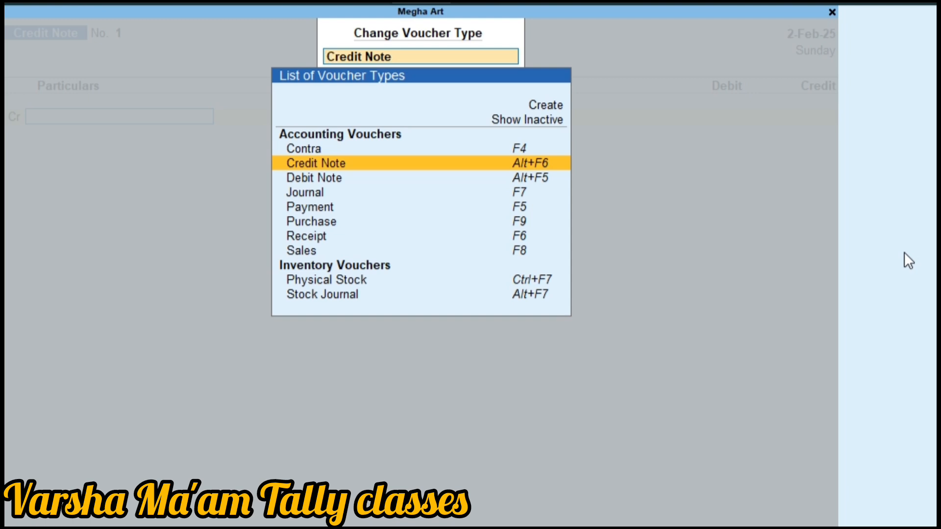
key("Up")
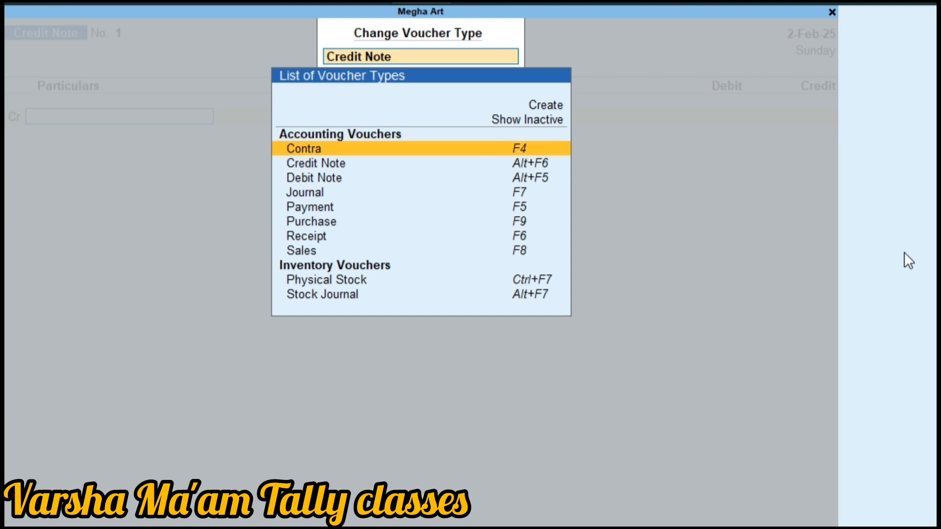
key("Up")
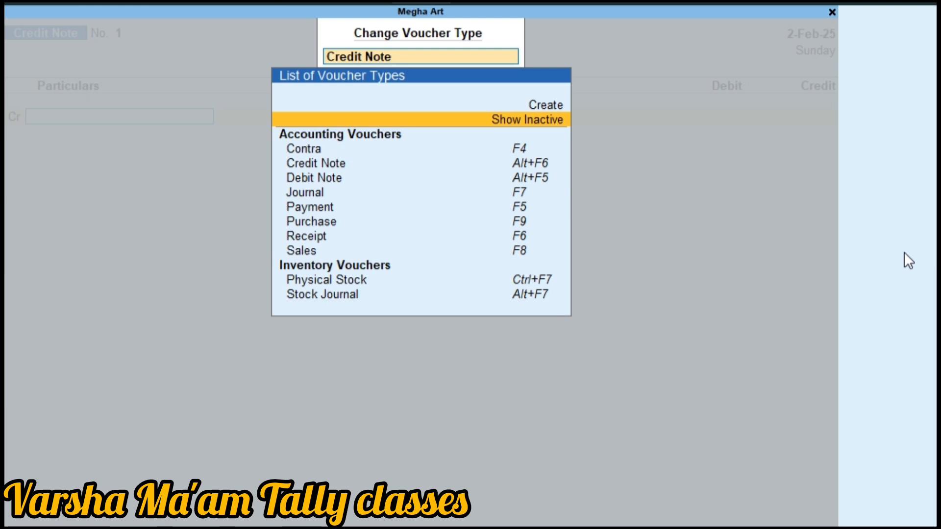
key("Return")
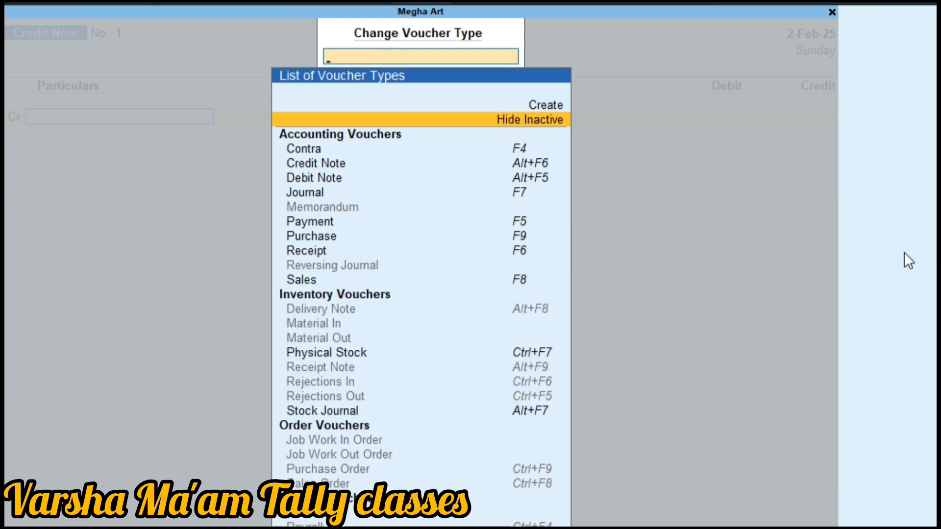
key("Down")
key("Down")
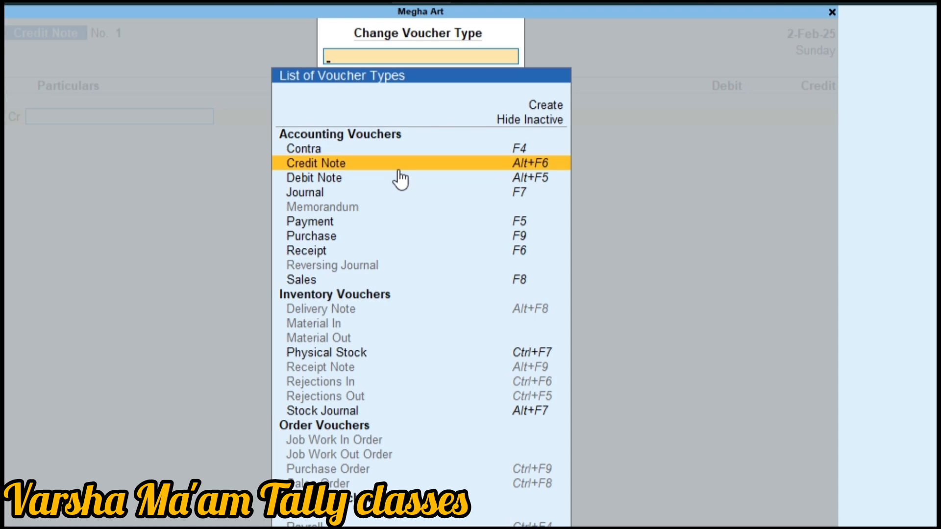
key("Return")
key("Escape")
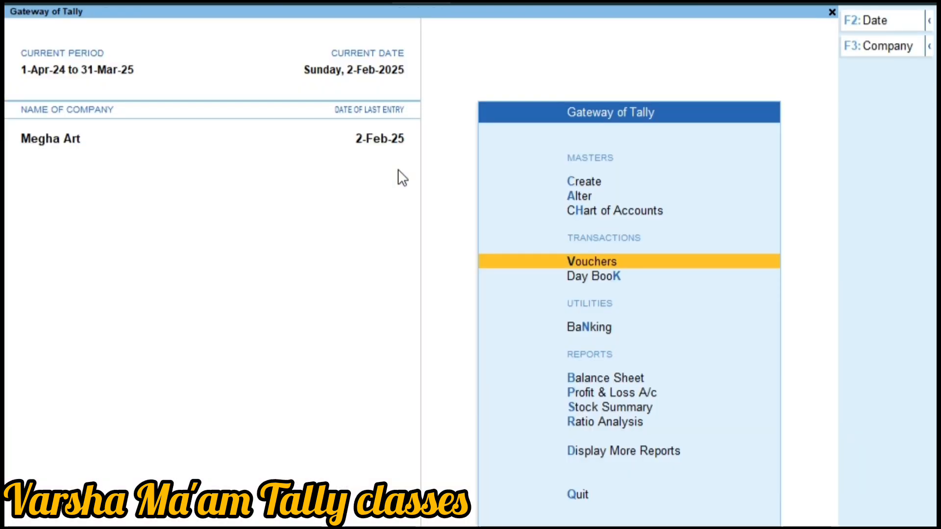
Open the Credit Note voucher type for alteration from the accounting masters.
key("Up")
key("Up")
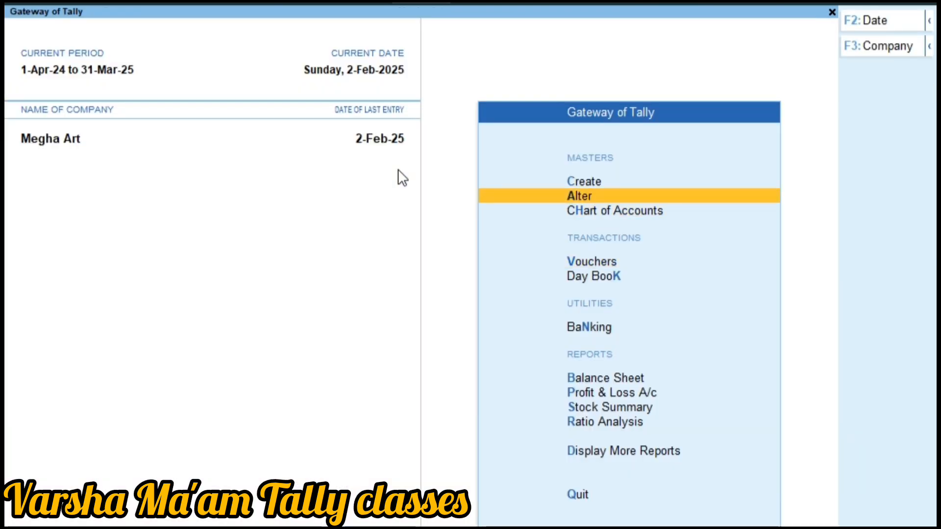
key("Return")
key("Down")
key("Down")
key("Down")
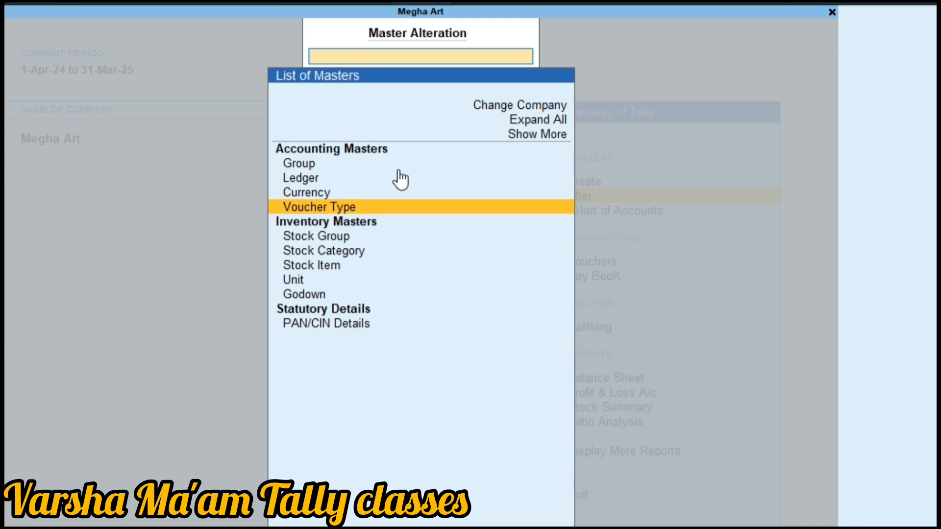
key("Return")
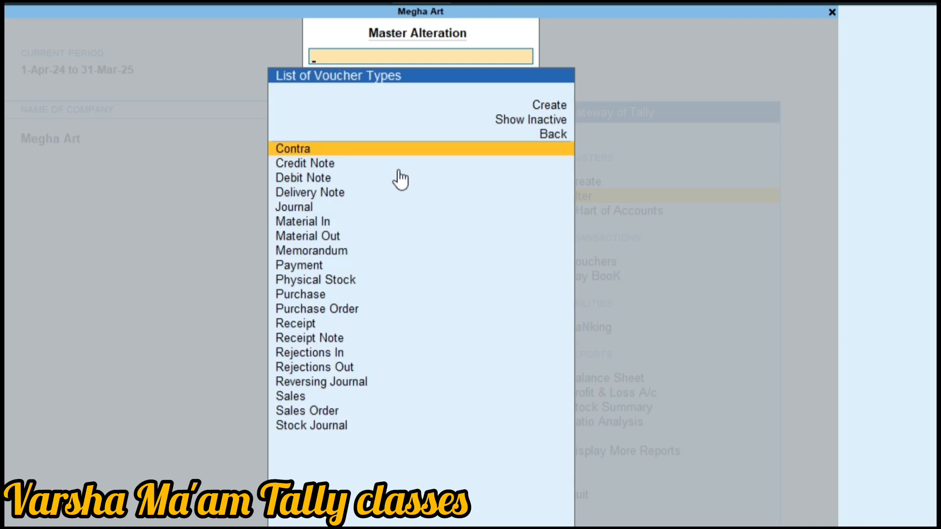
key("Down")
key("Down")
key("Down")
key("Down")
key("Down")
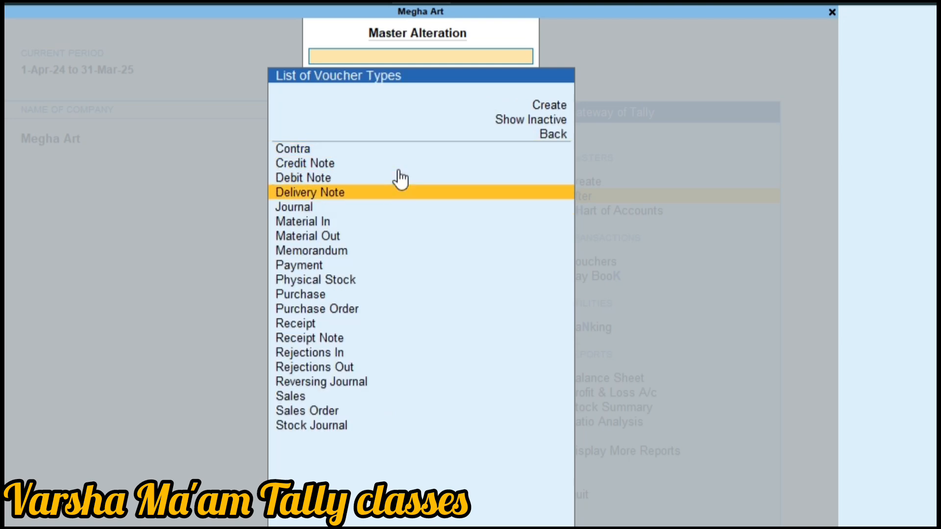
key("Up")
key("Up")
key("Up")
key("Up")
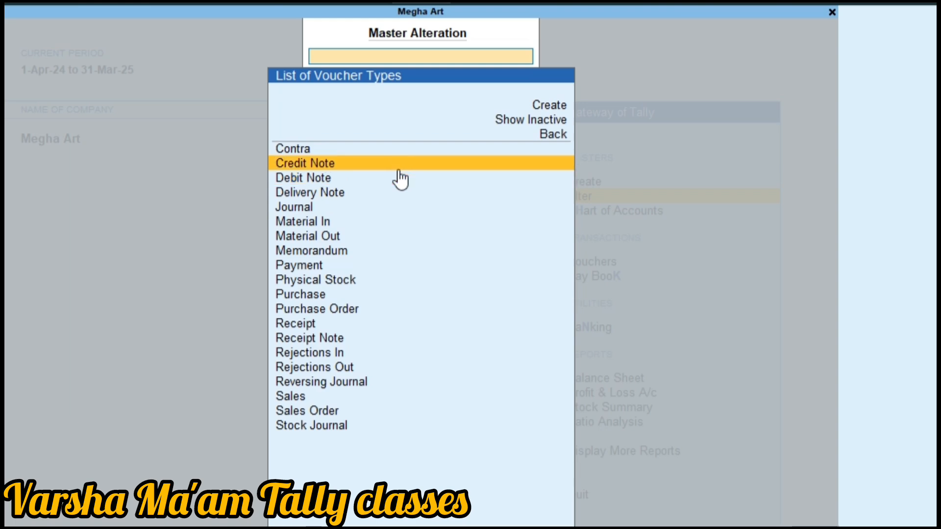
key("Return")
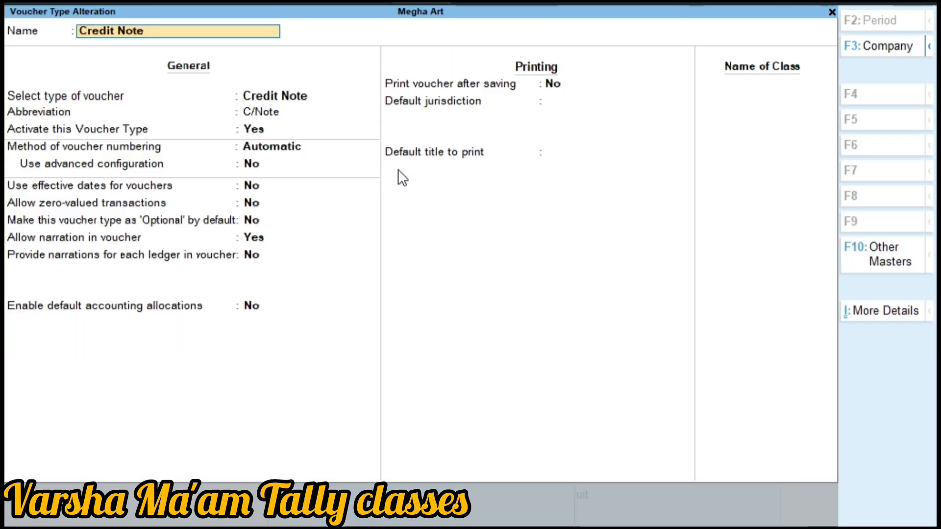
Keep Activate this Voucher Type at Yes for Credit Note, save the voucher type and return to the Gateway of Tally.
key("Return")
key("Return")
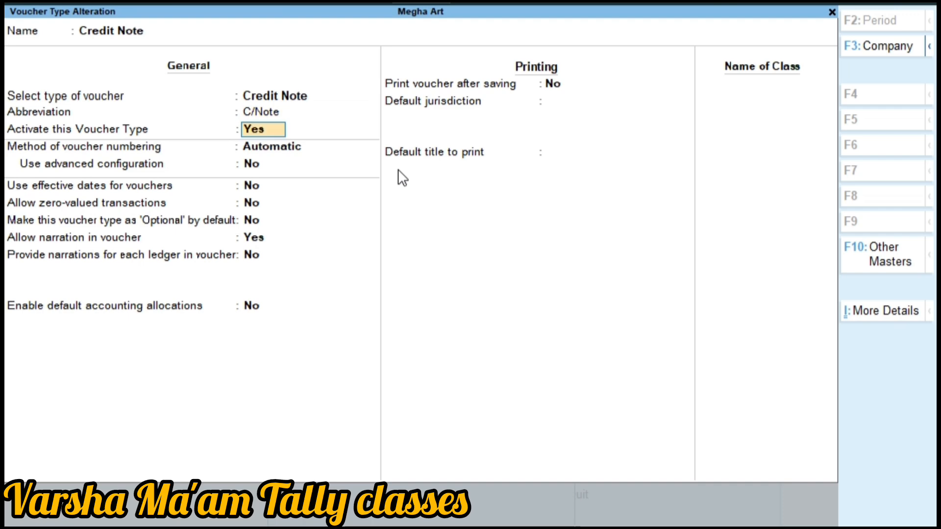
key("ctrl")
left_click(126, 136)
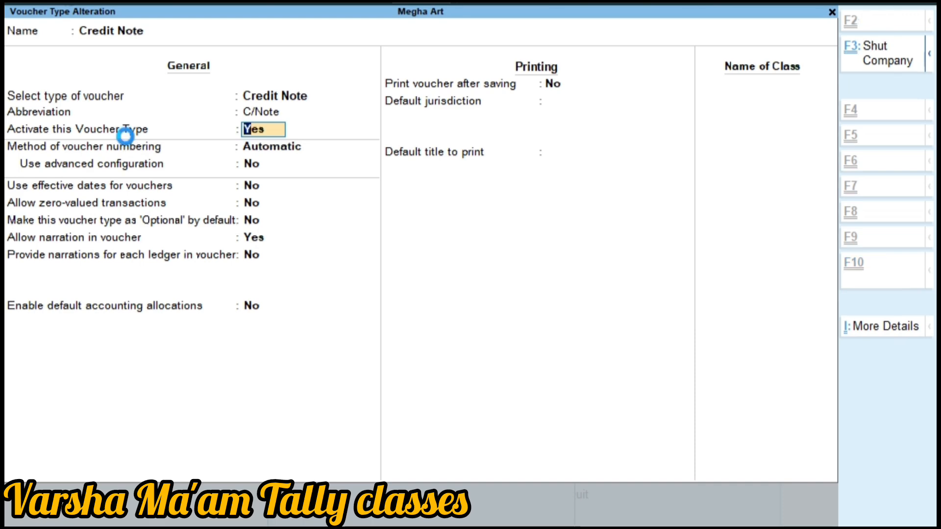
key("ctrl+a")
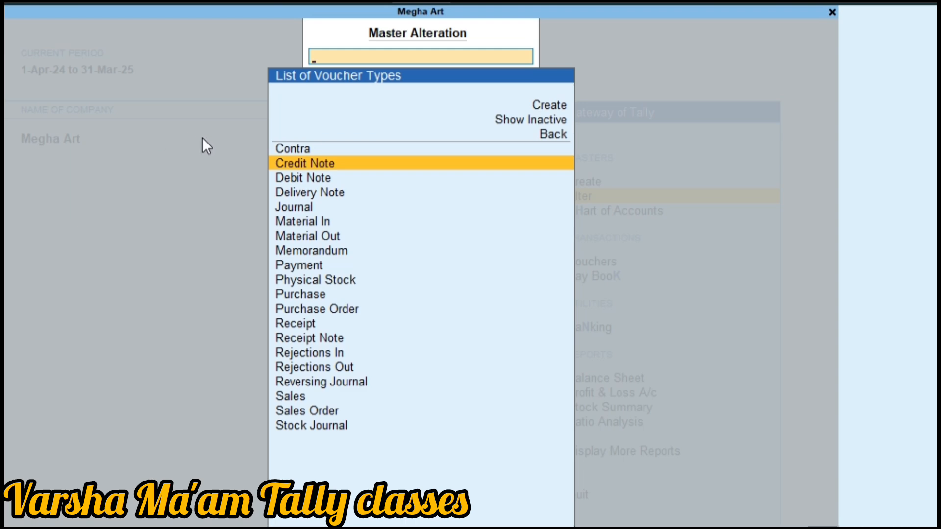
key("Escape")
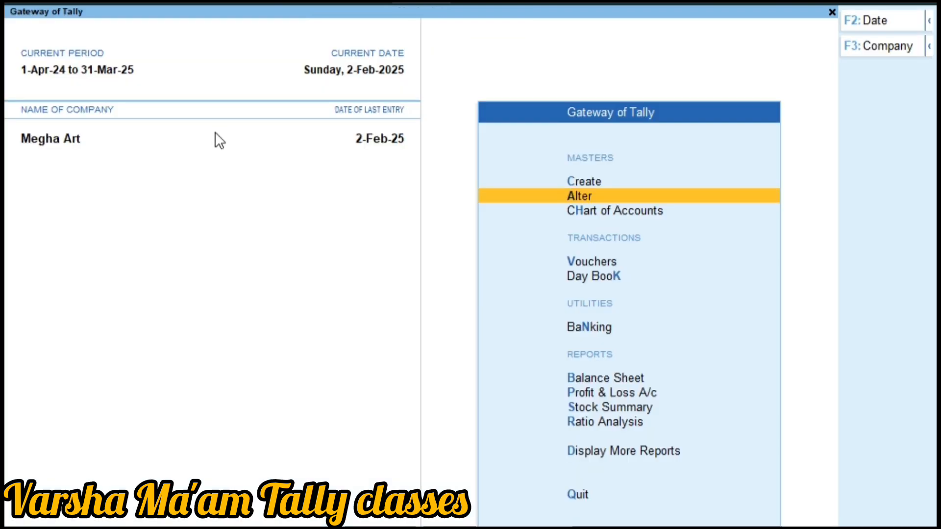
Open a new Credit Note voucher and change its mode to Item Invoice.
key("Down")
key("Down")
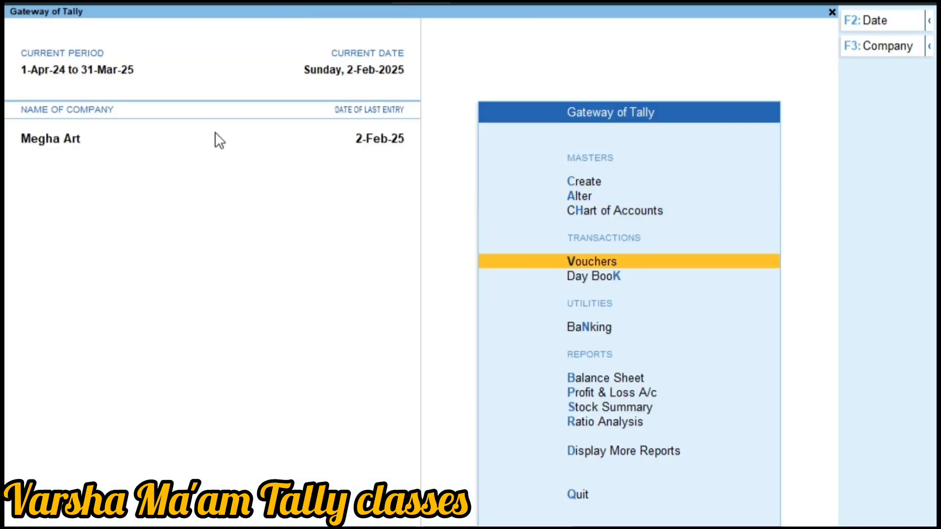
key("Return")
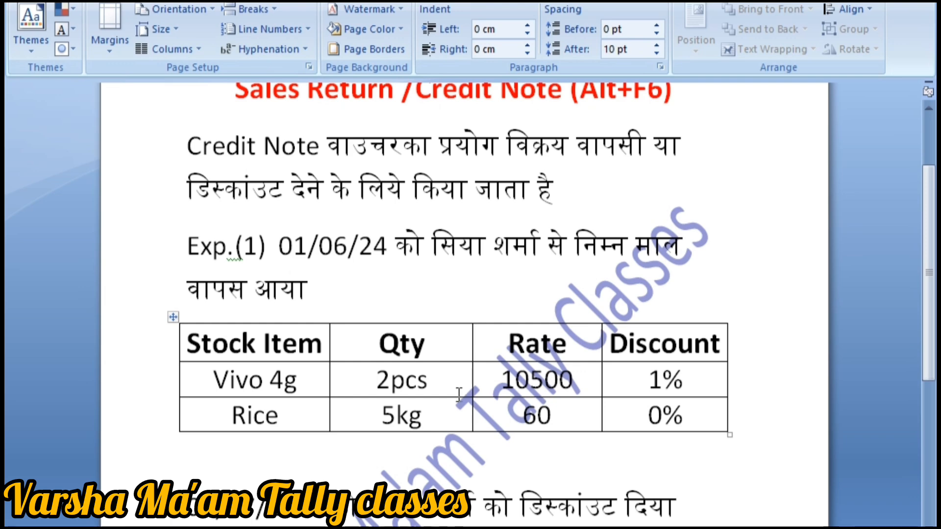
left_click(448, 415)
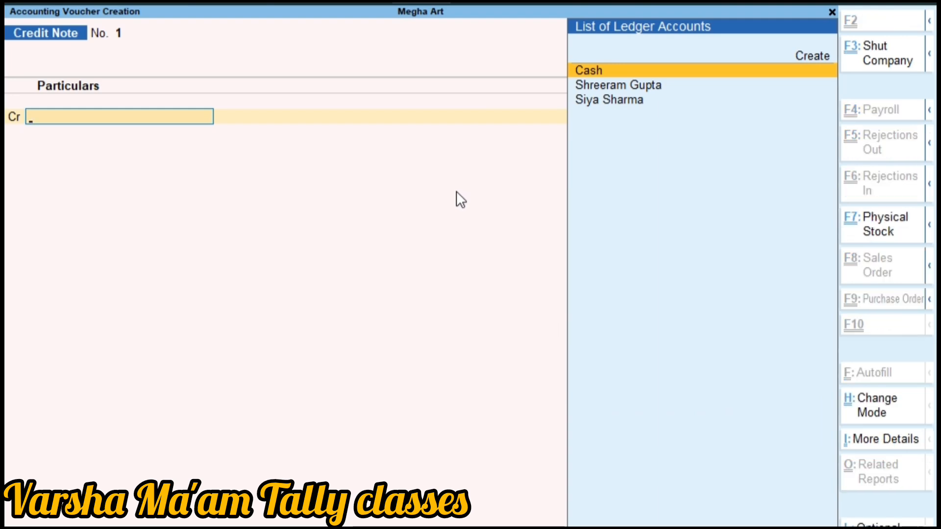
key("ctrl+h")
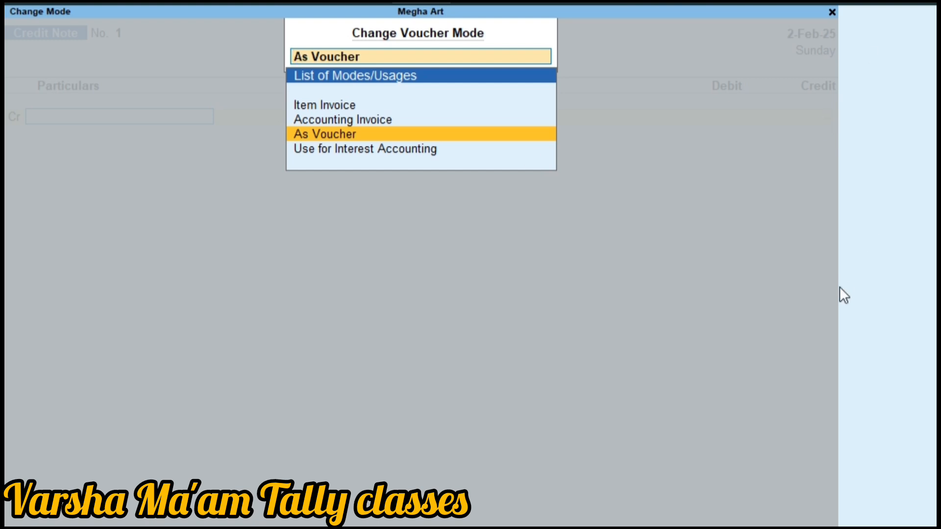
key("Up")
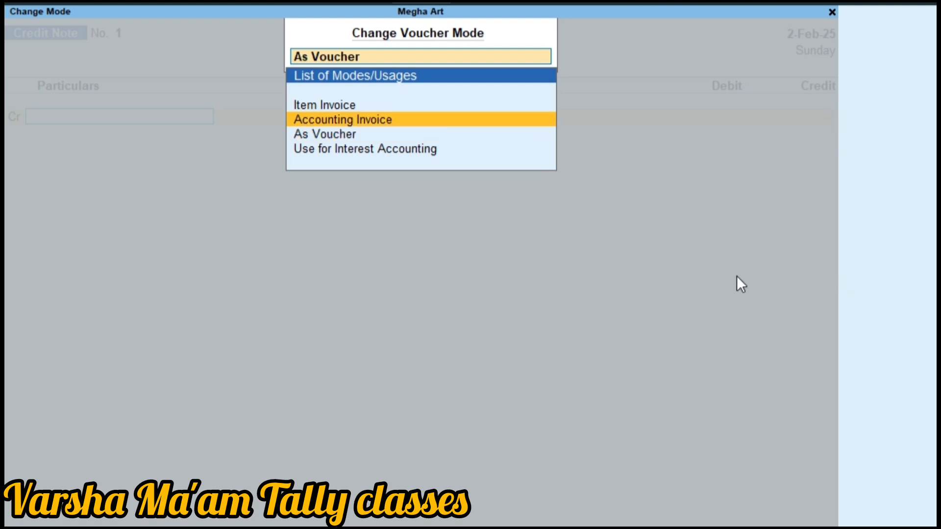
key("Up")
key("Return")
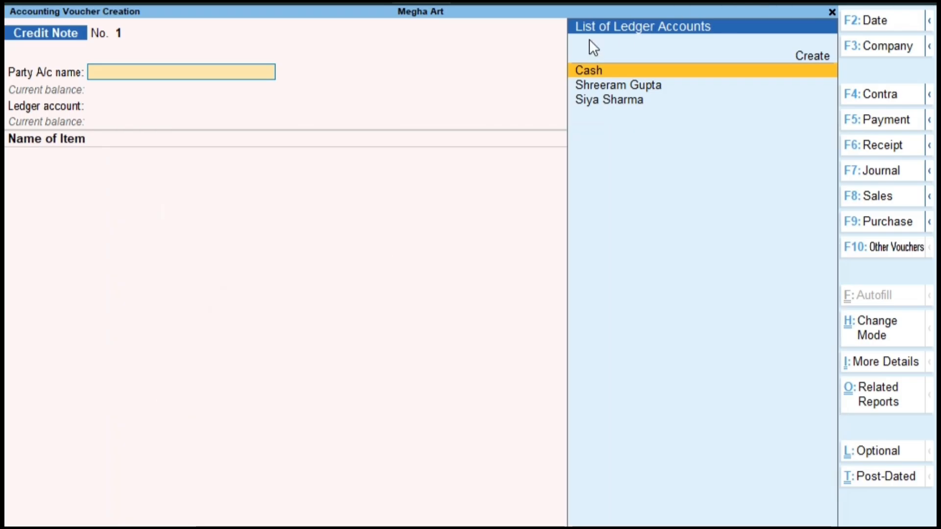
Set the Credit Note voucher date to 1-Jun-24.
key("F2")
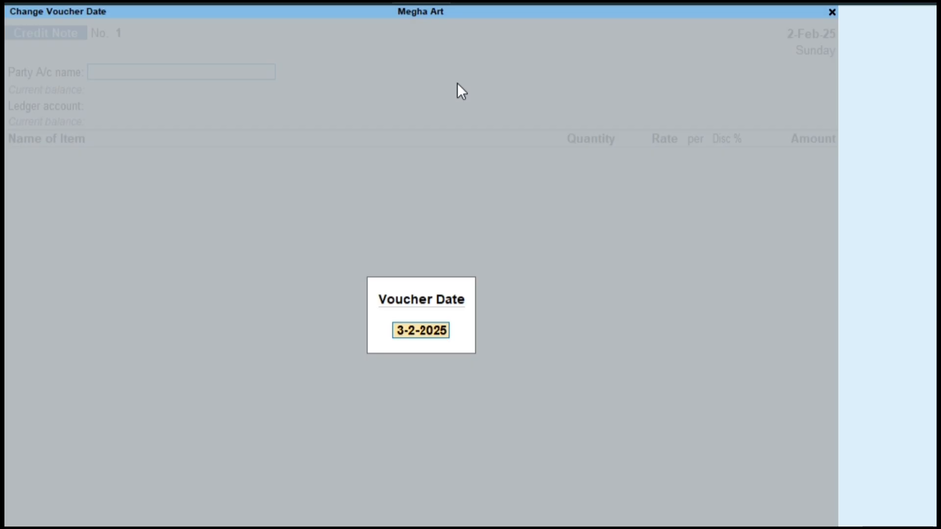
type("1/7")
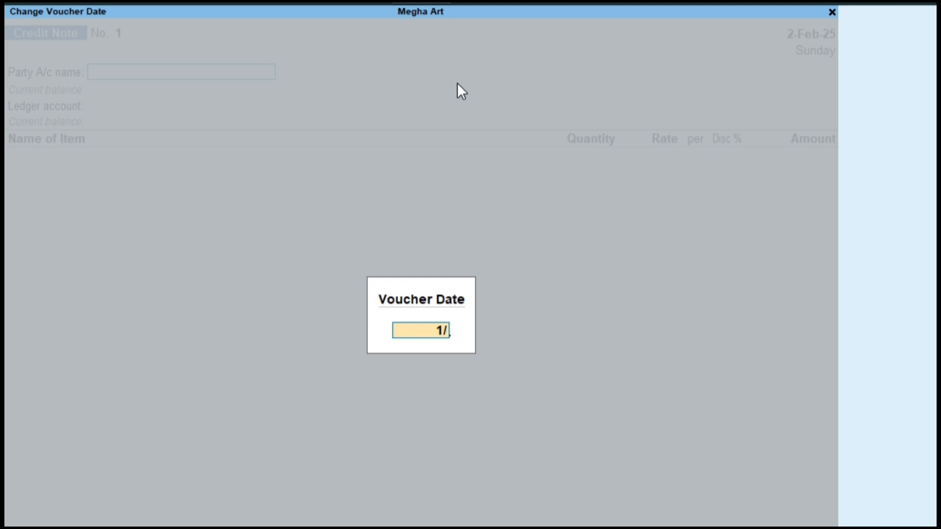
key("Return")
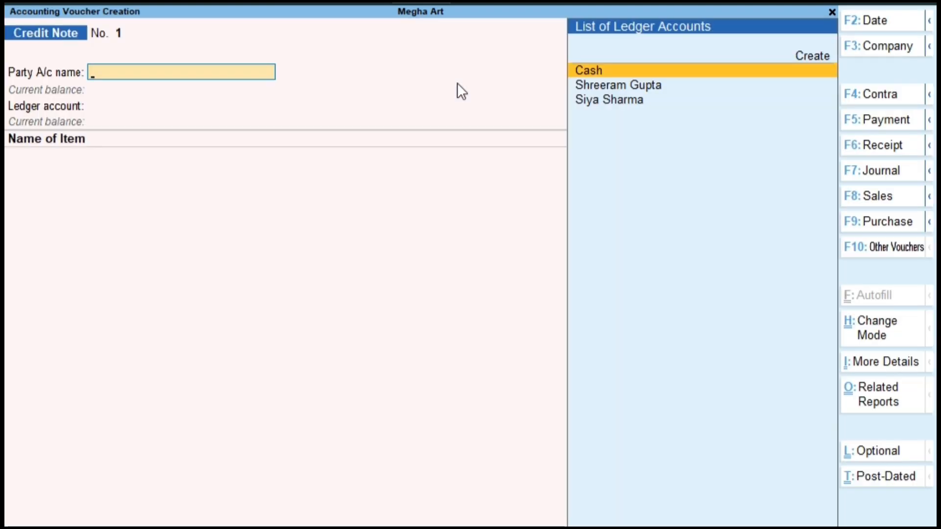
Select the customer named in the example as the party account and accept the party details with all fields blank.
key("Down")
key("Down")
key("Return")
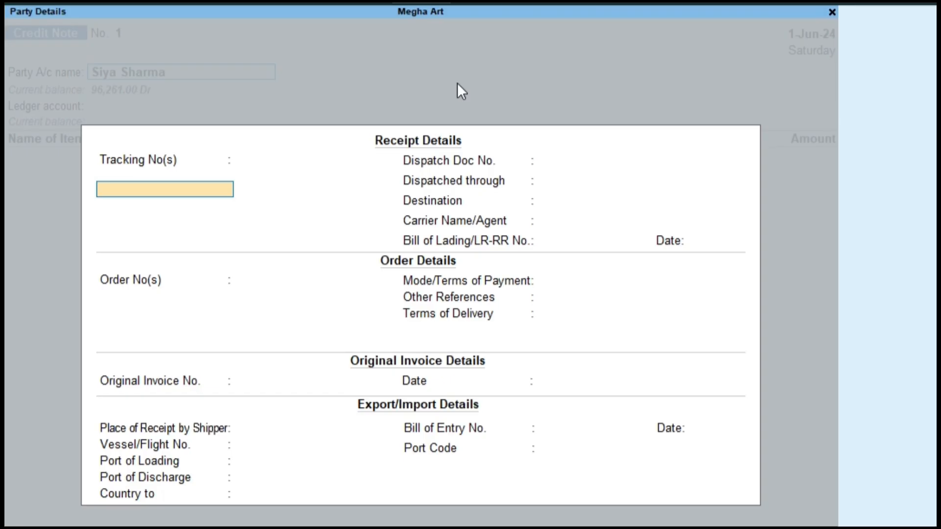
key("Return")
key("Return")
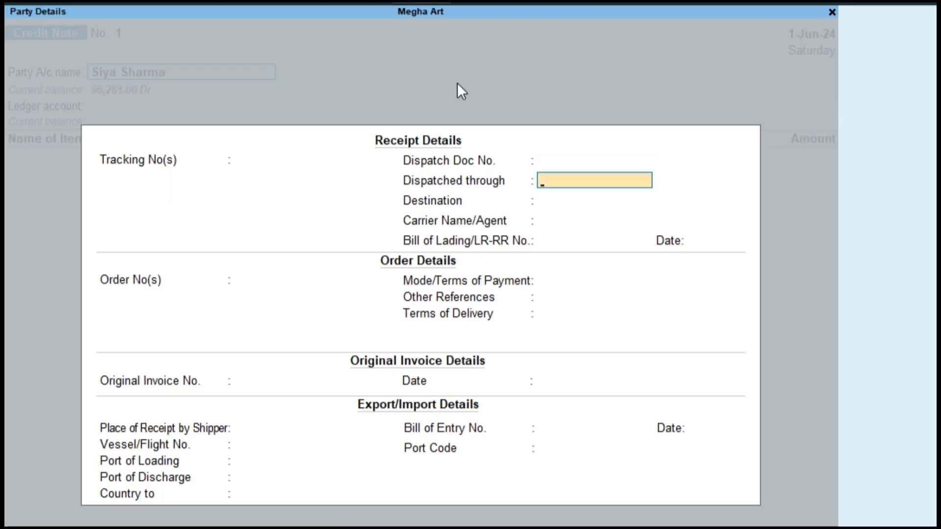
key("ctrl+a")
key("ctrl+a")
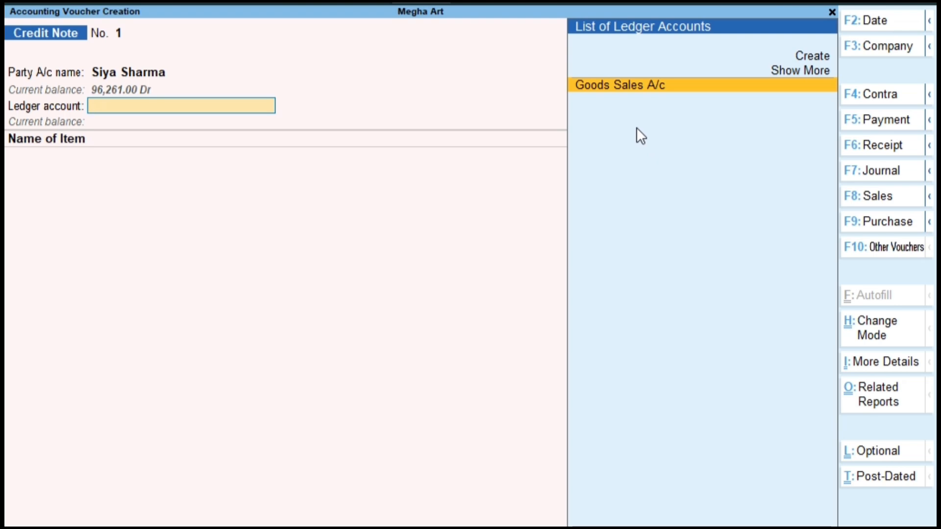
Start a new ledger for the voucher's ledger account and name it Goods Sales Return A/c, without a description.
key("Up")
key("Up")
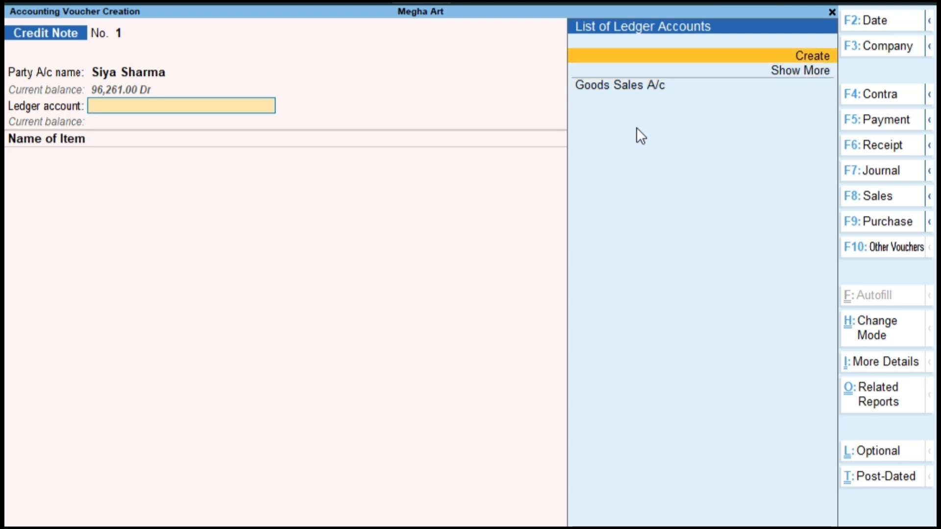
key("Return")
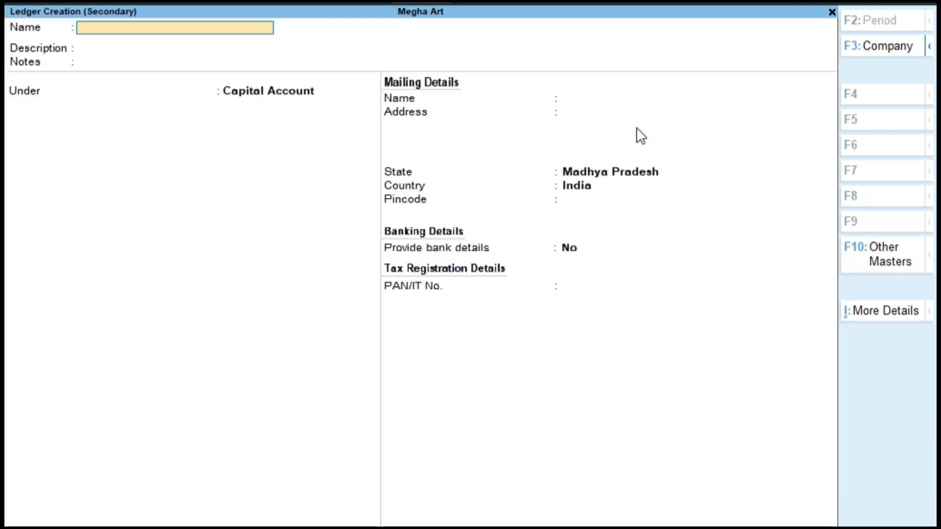
type("Go")
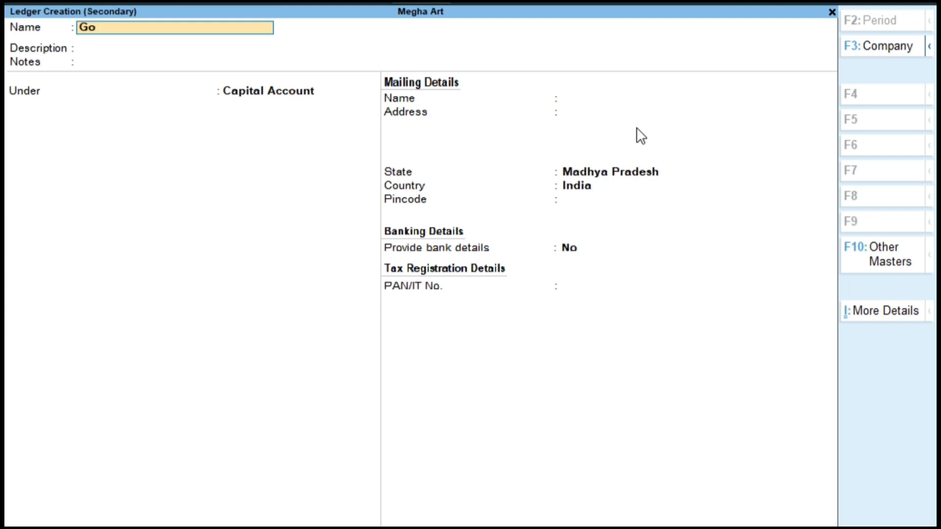
type("ods Sales Return")
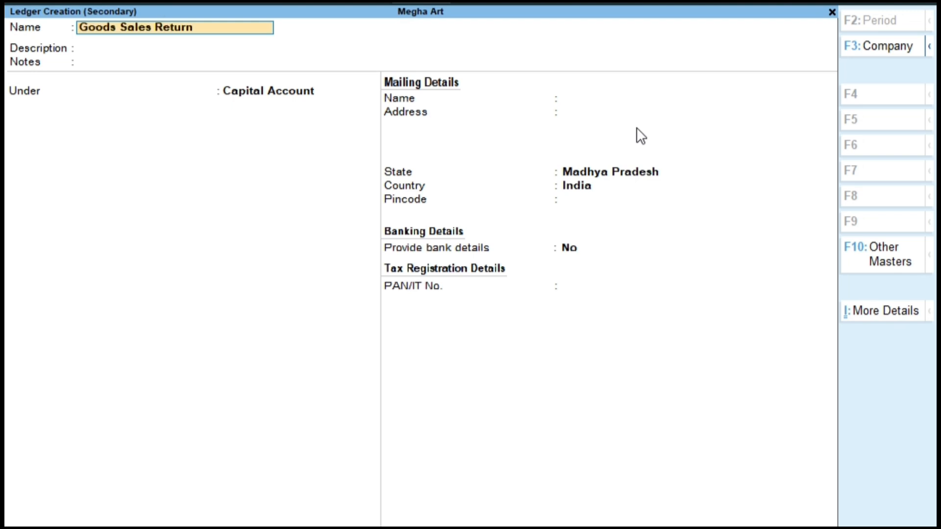
type(" A/c")
key("Return")
key("Return")
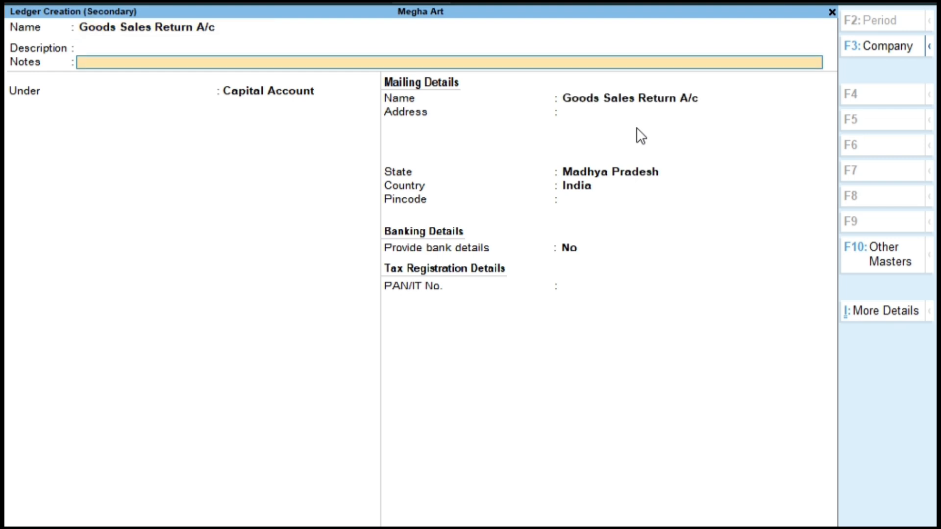
Place the new ledger under the Sales Accounts group and save it into the voucher.
key("Return")
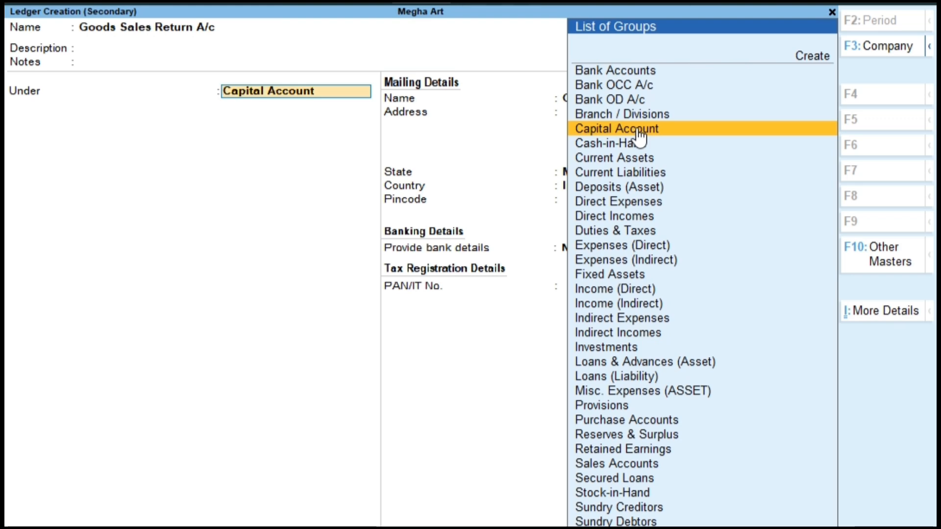
type("S")
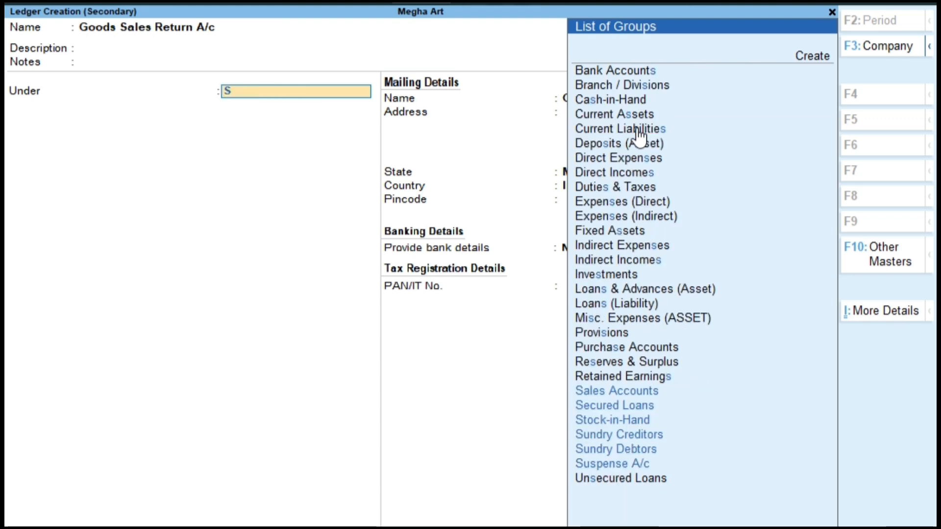
type("a")
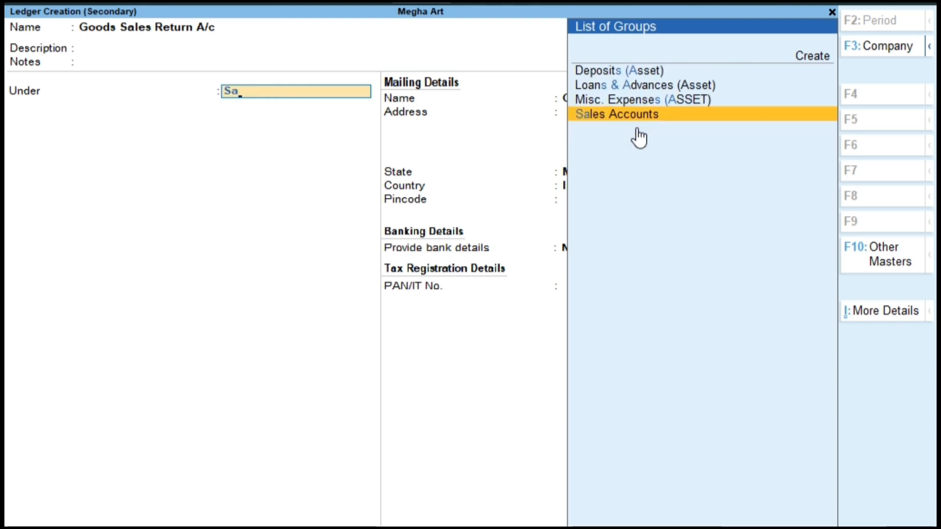
key("Return")
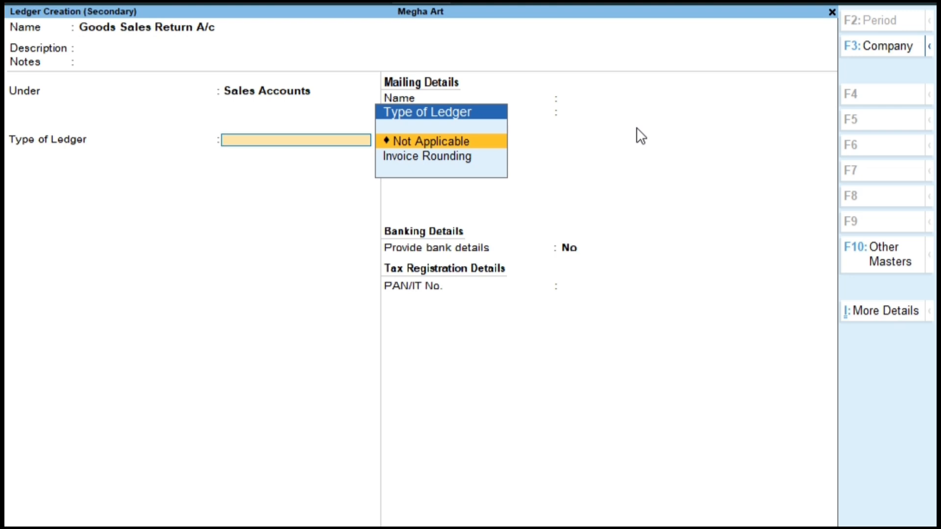
key("ctrl+a")
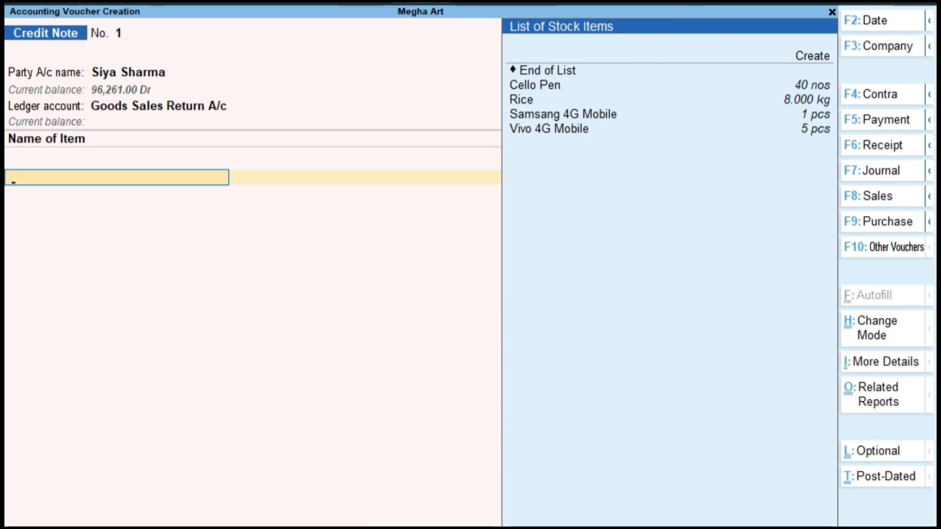
Check the returned items in the Word example, then add Vivo 4G Mobile as the first item with a blank description.
key("alt+Tab")
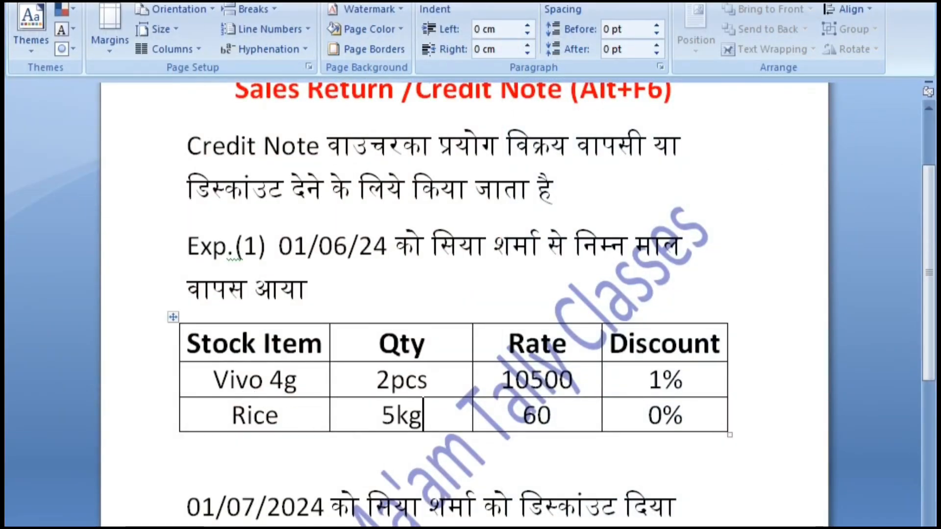
key("alt+Tab")
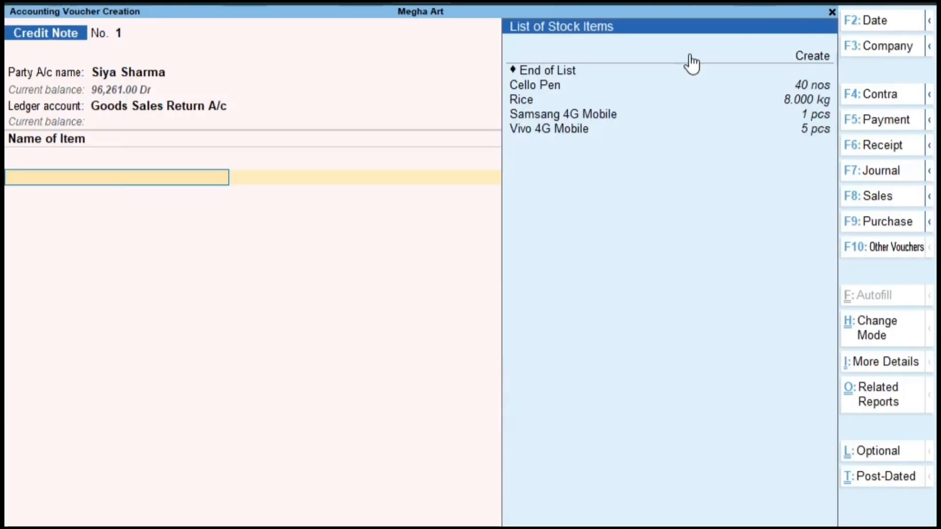
key("Down")
key("Down")
key("Down")
key("Down")
key("Down")
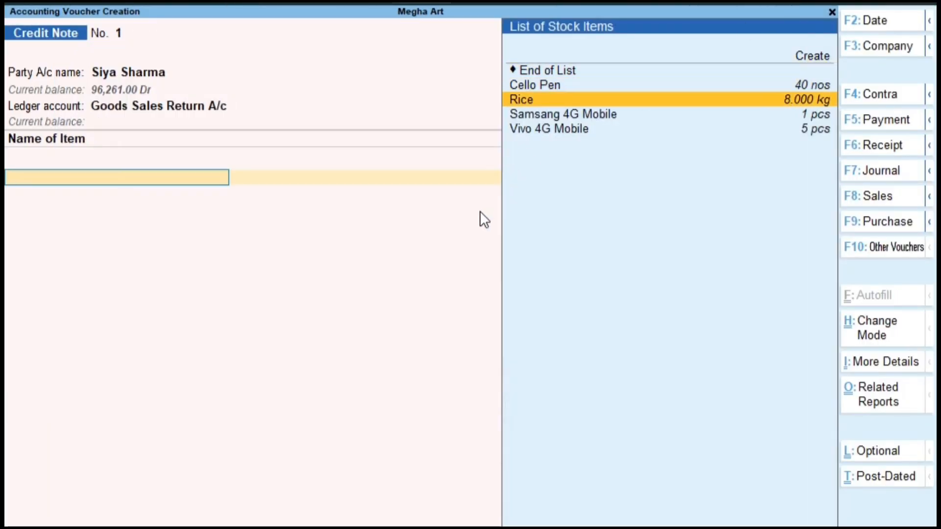
key("Return")
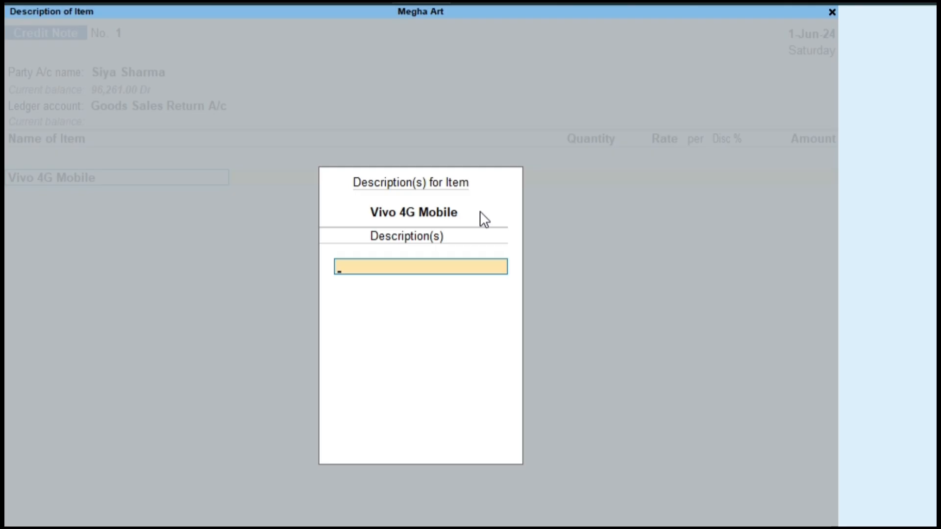
key("Return")
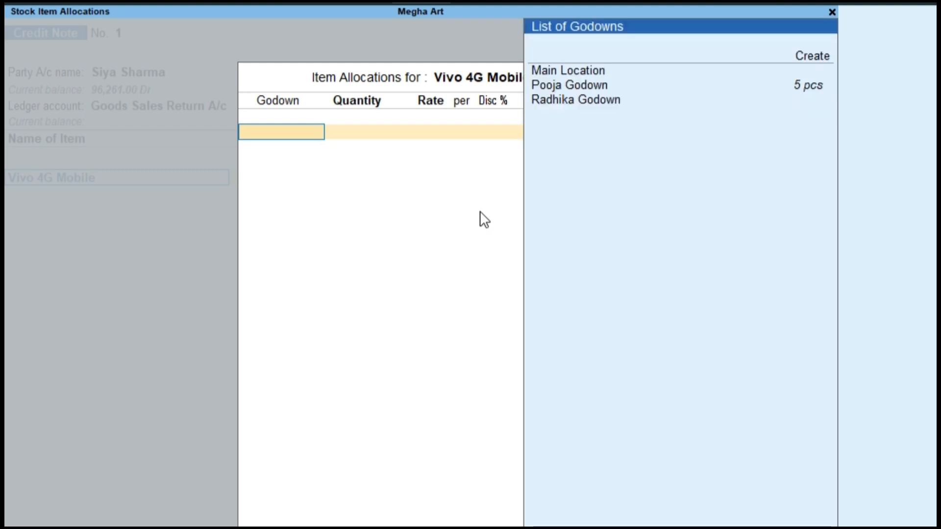
Allocate the returned Vivo 4G Mobile stock to Pooja Godown with a quantity of 2 pcs.
key("Down")
key("Down")
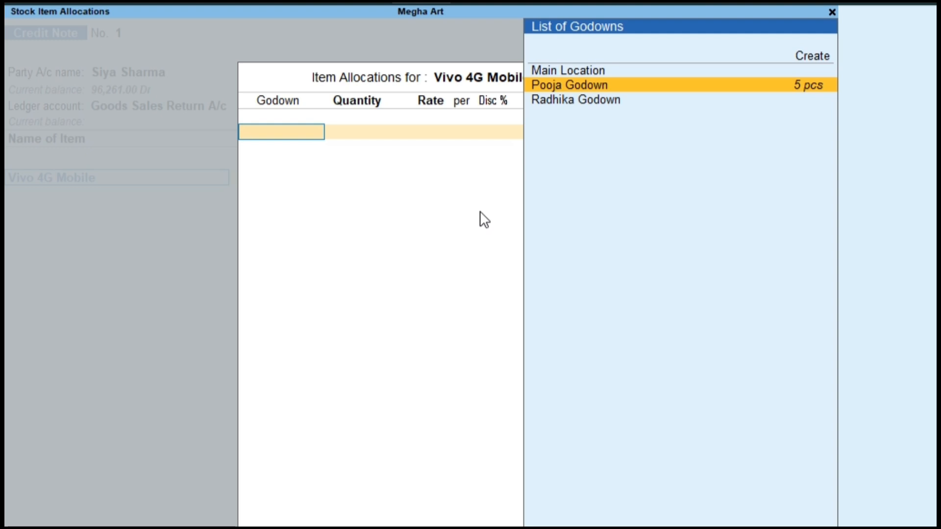
key("Up")
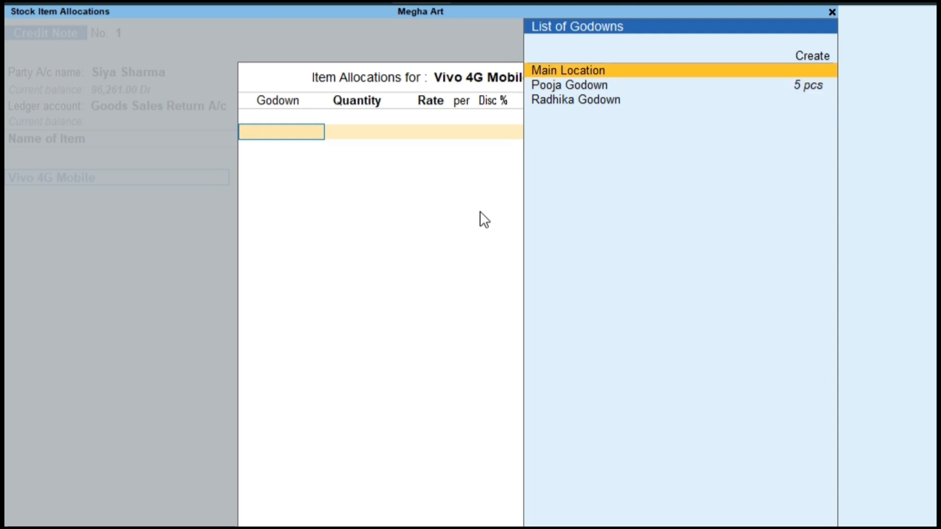
key("Down")
key("Down")
key("Up")
key("Up")
key("Down")
key("Return")
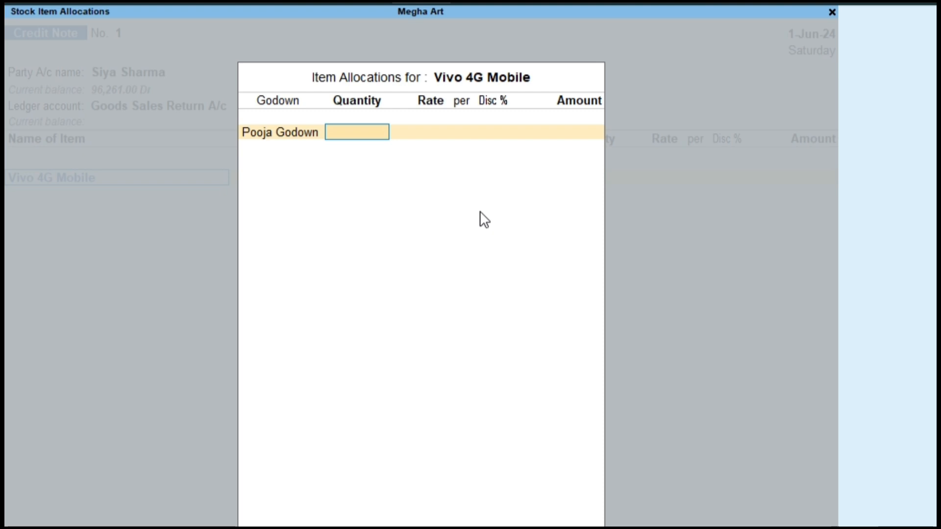
type("2")
key("Return")
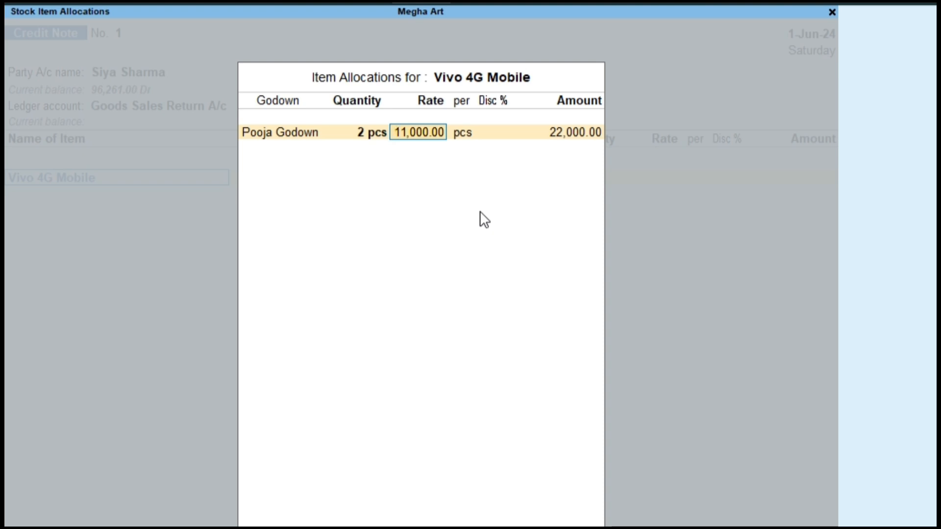
Set the Vivo 4G Mobile rate to 11,000.00 per pcs.
type("10500")
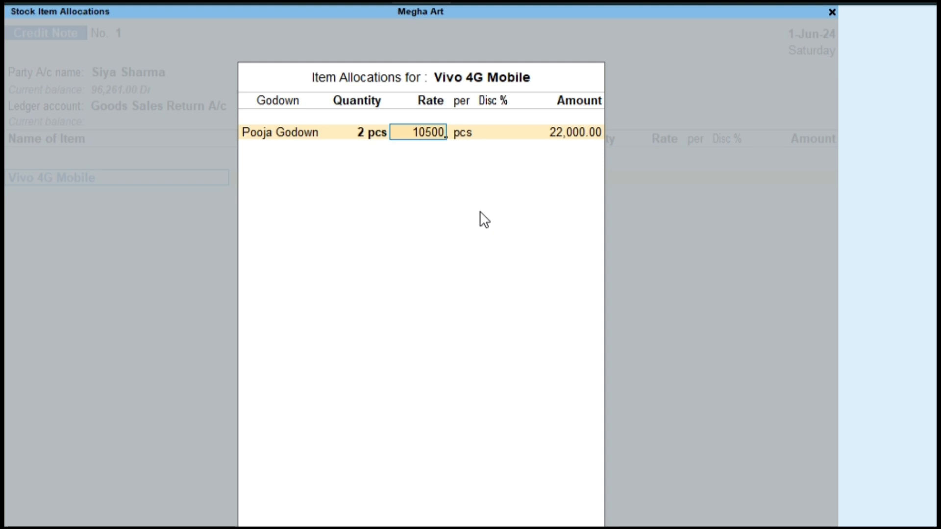
key("BackSpace")
key("BackSpace")
key("BackSpace")
key("BackSpace")
type("1000")
key("Return")
key("Return")
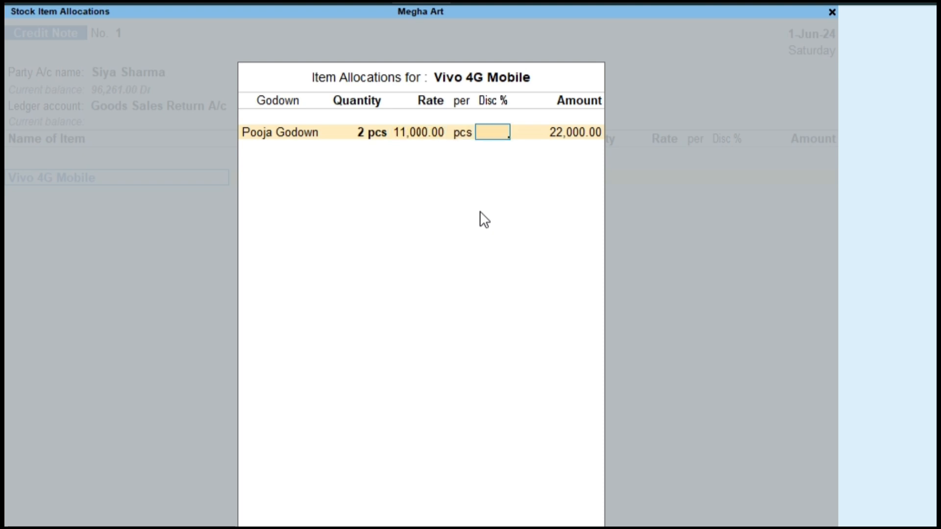
Check the discount in the Word example, set 1 % for Vivo 4G Mobile and accept the item allocation.
type("2")
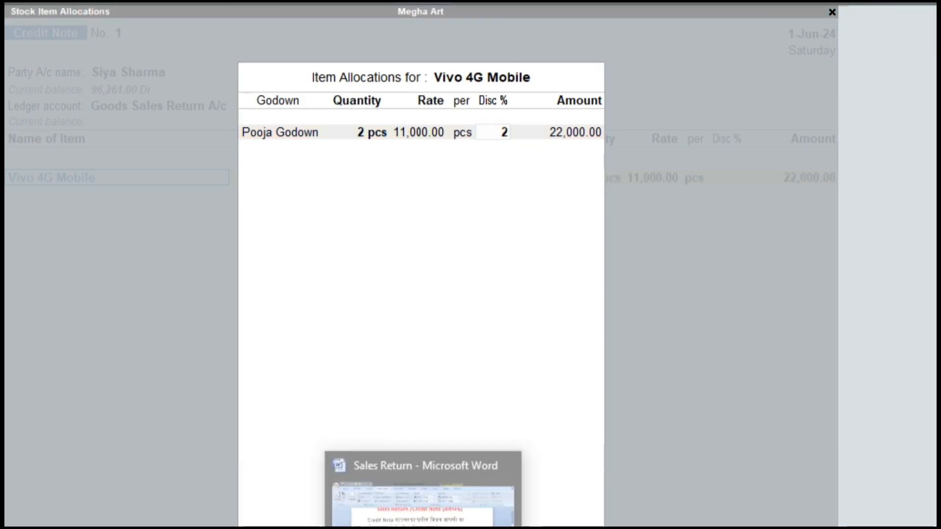
left_click(421, 527)
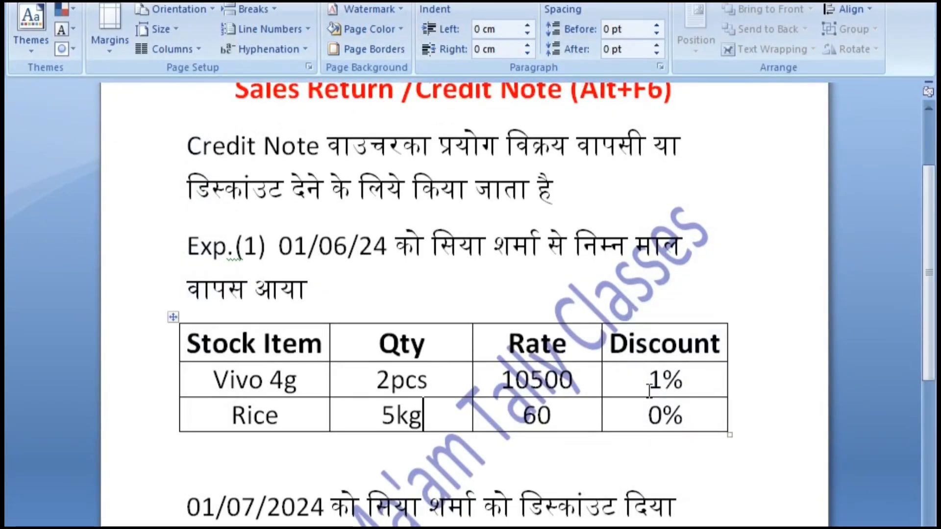
key("alt+Tab")
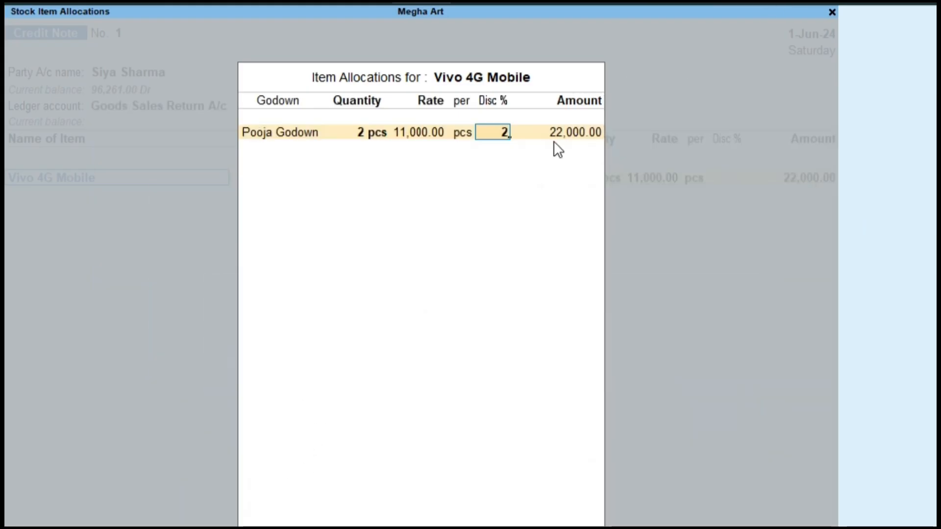
key("BackSpace")
type("1")
key("Return")
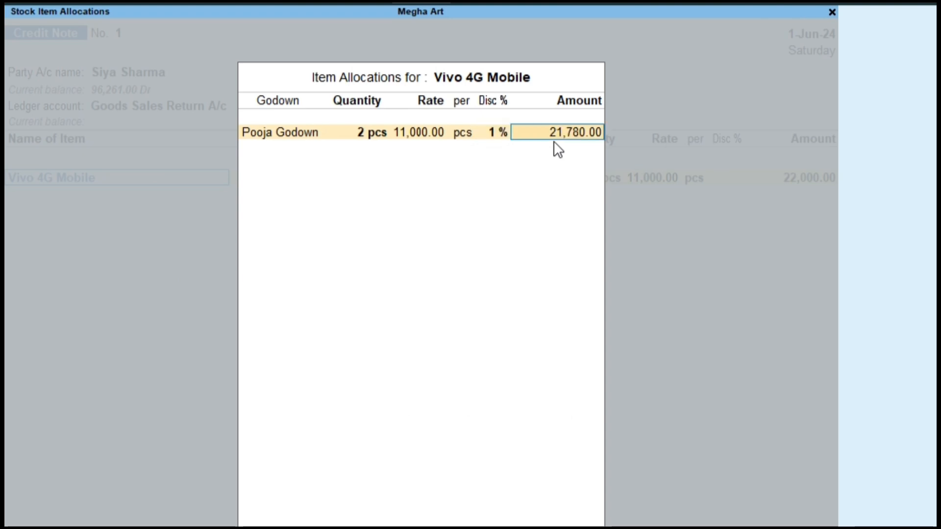
key("Return")
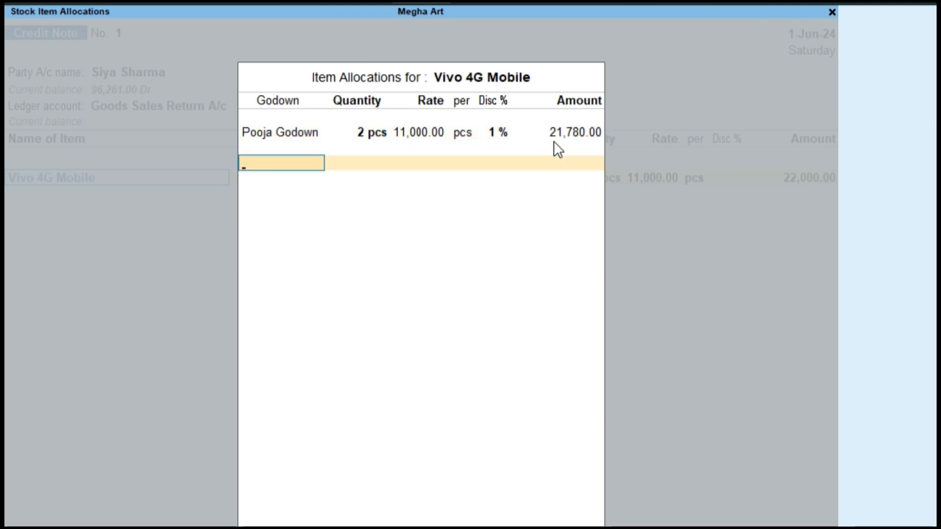
key("Return")
key("Return")
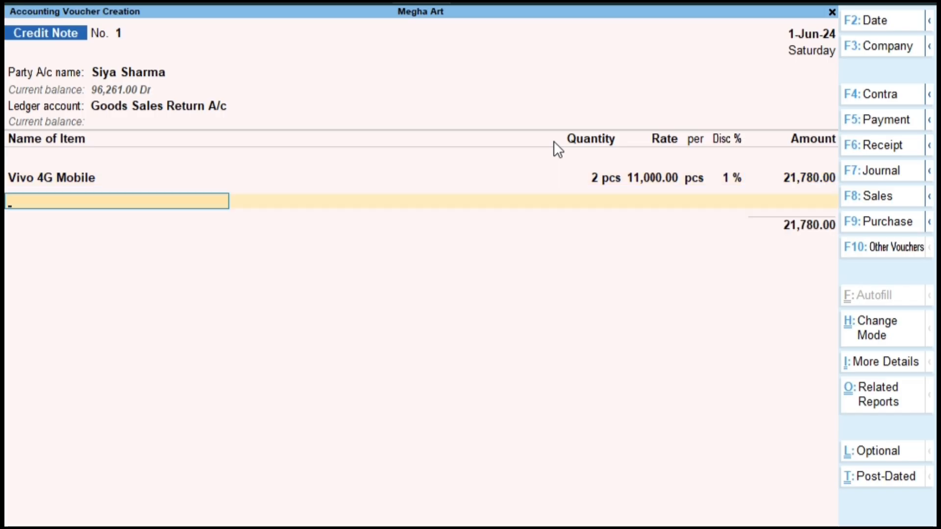
Add Rice as the second returned item with a blank description and open its godown allocation.
key("Down")
key("Down")
key("Down")
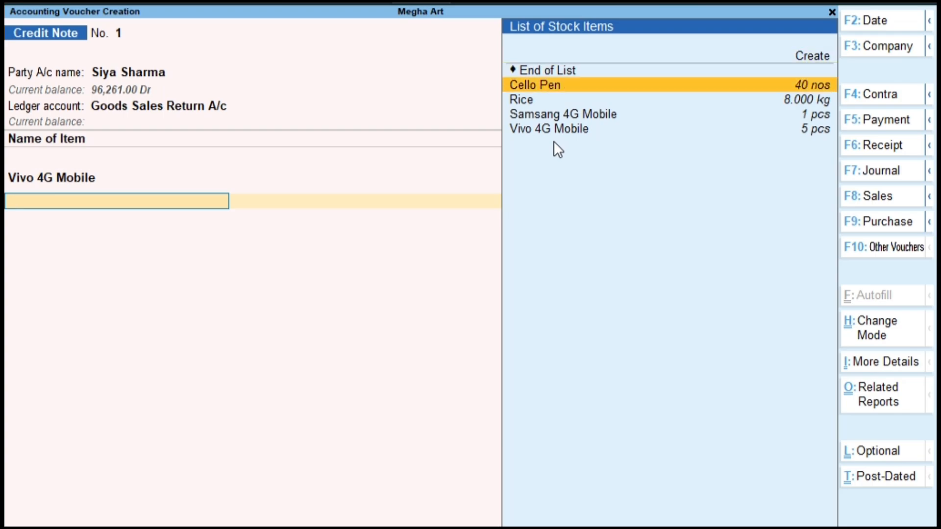
key("Down")
key("Return")
key("Return")
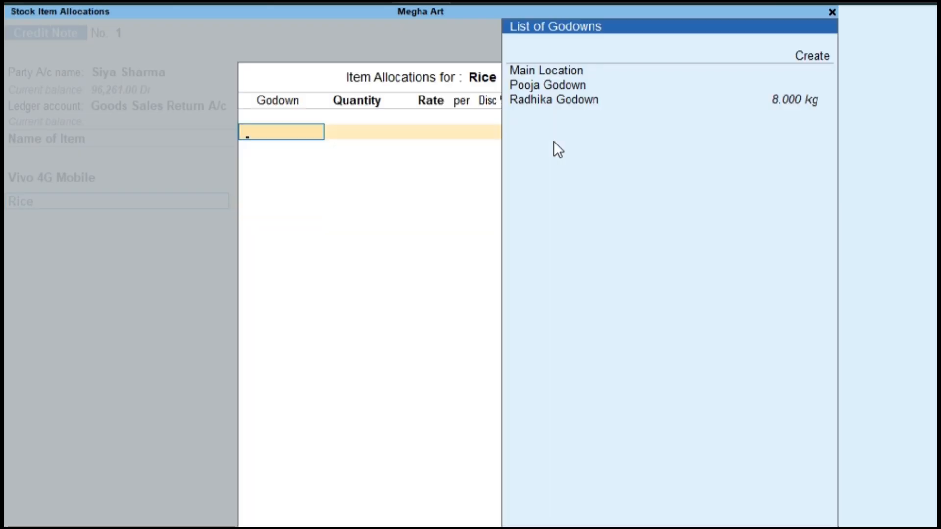
Allocate the returned Rice to Pooja Godown, check its quantity in the Word example and enter 5 kg.
key("Down")
key("Down")
key("Down")
key("Down")
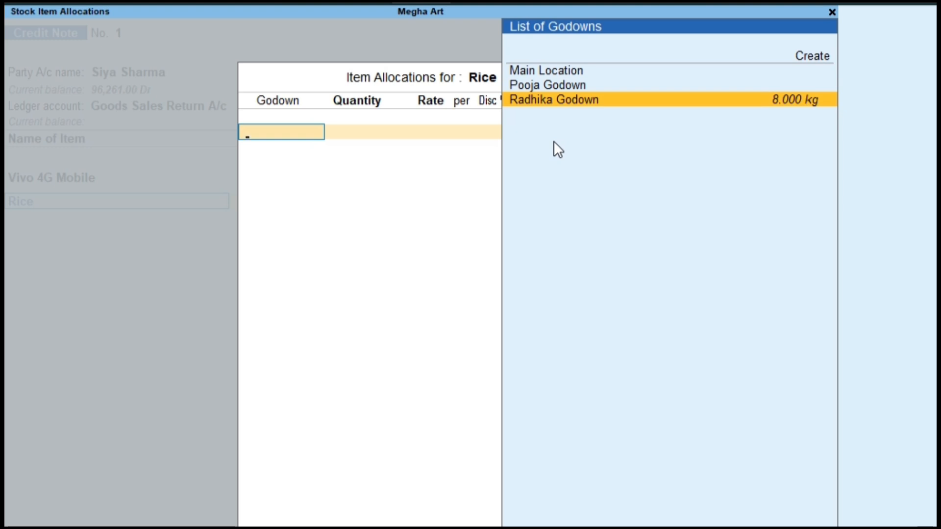
key("Up")
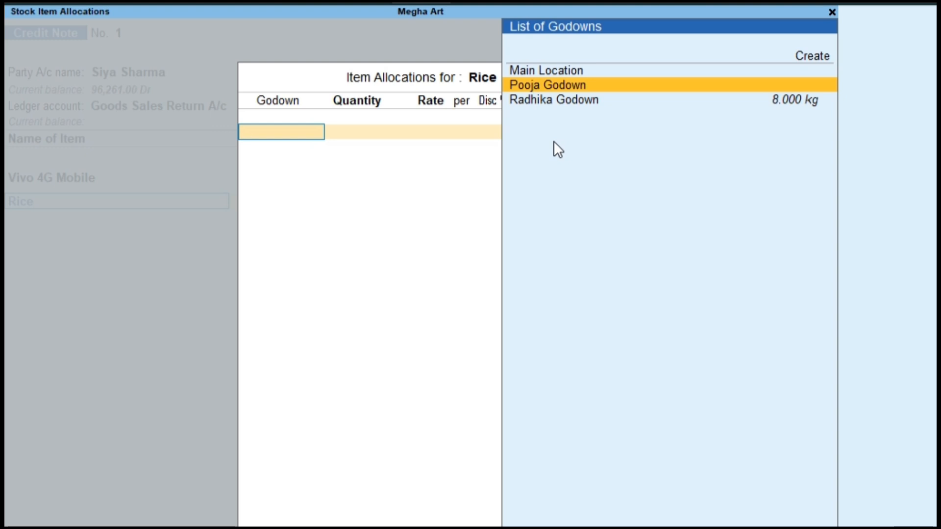
key("Return")
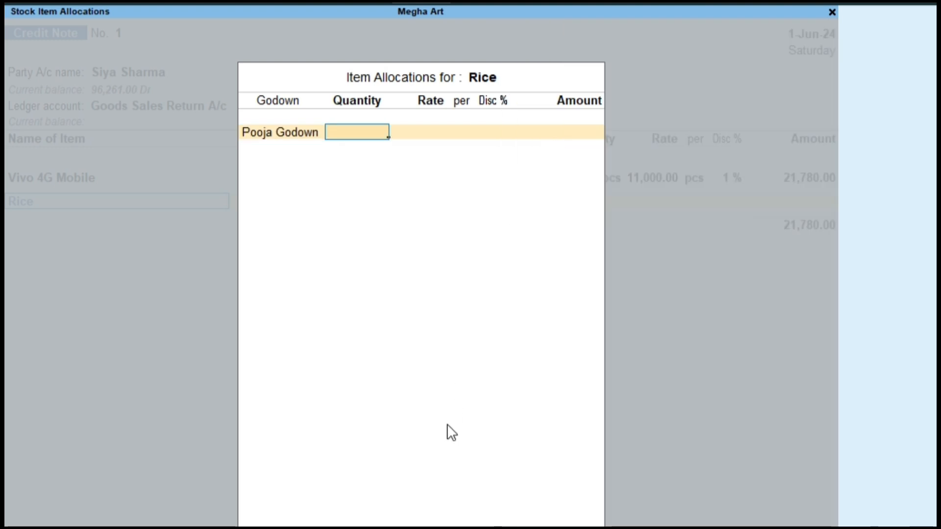
key("alt+Tab")
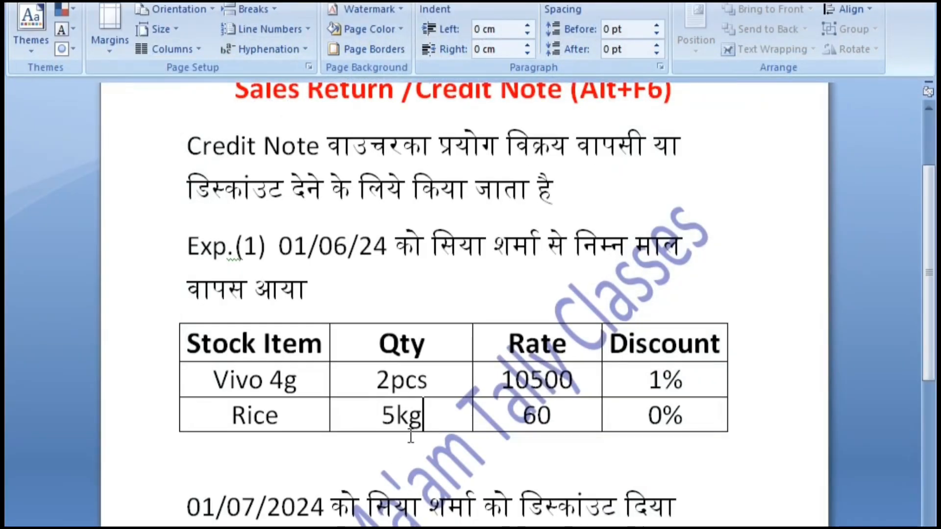
key("alt+Tab")
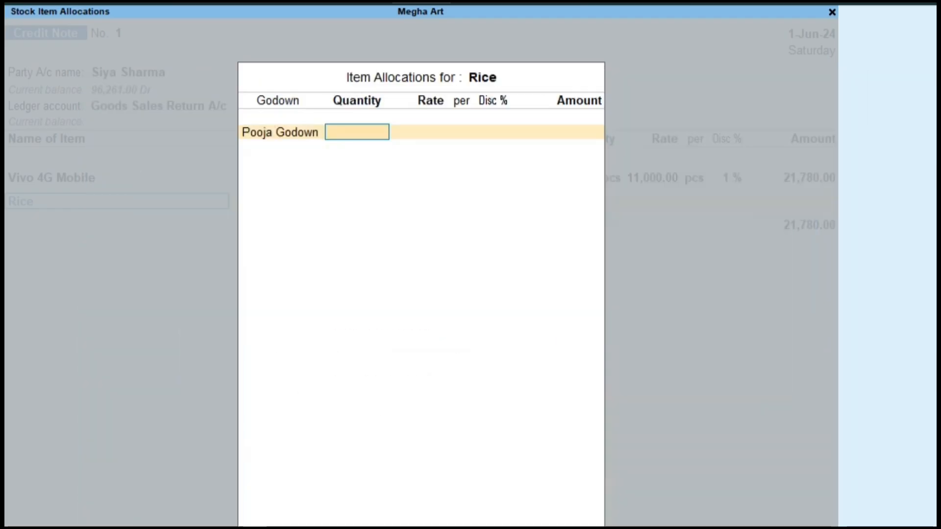
type("5")
key("Return")
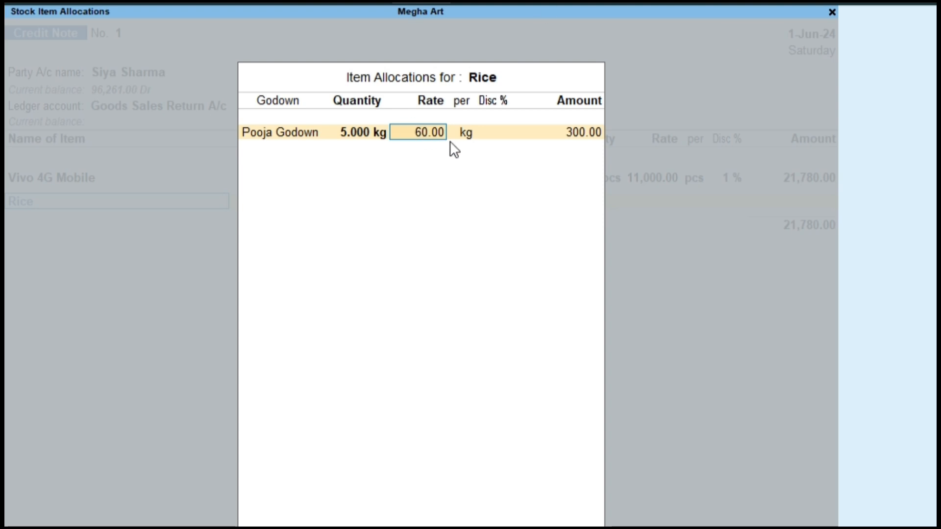
Keep the Rice rate of 60.00 per kg, enter a 0 % discount and accept the item allocation.
key("Return")
key("Return")
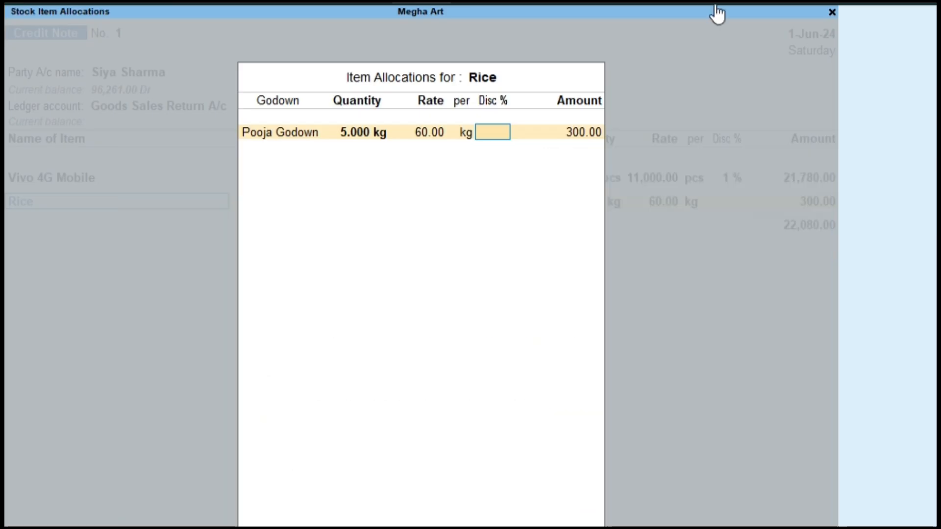
type("0")
key("BackSpace")
type("0")
key("Return")
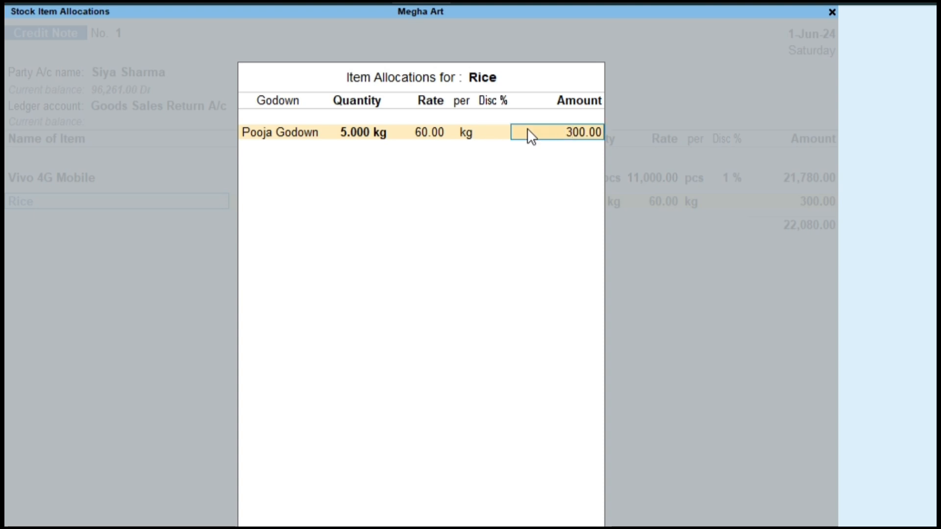
key("Return")
key("Return")
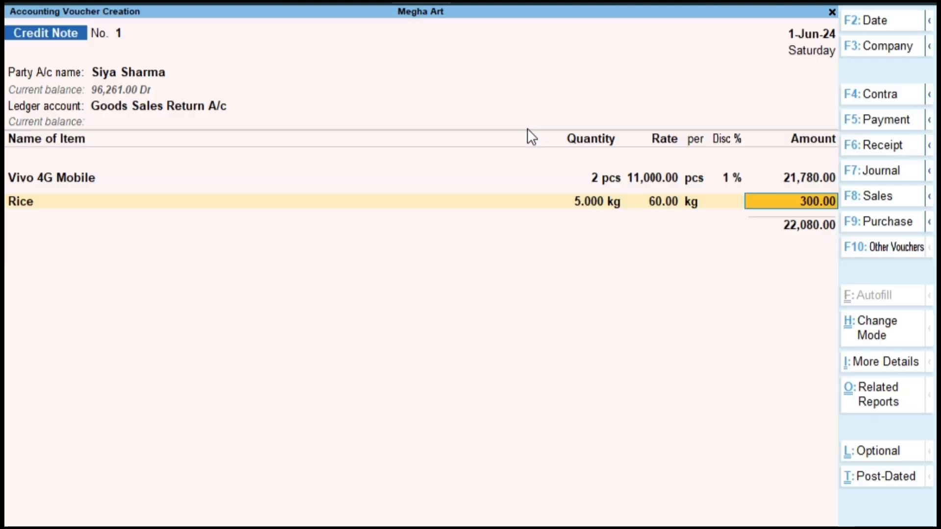
End the item list after Rice and save the sales return credit note.
key("Return")
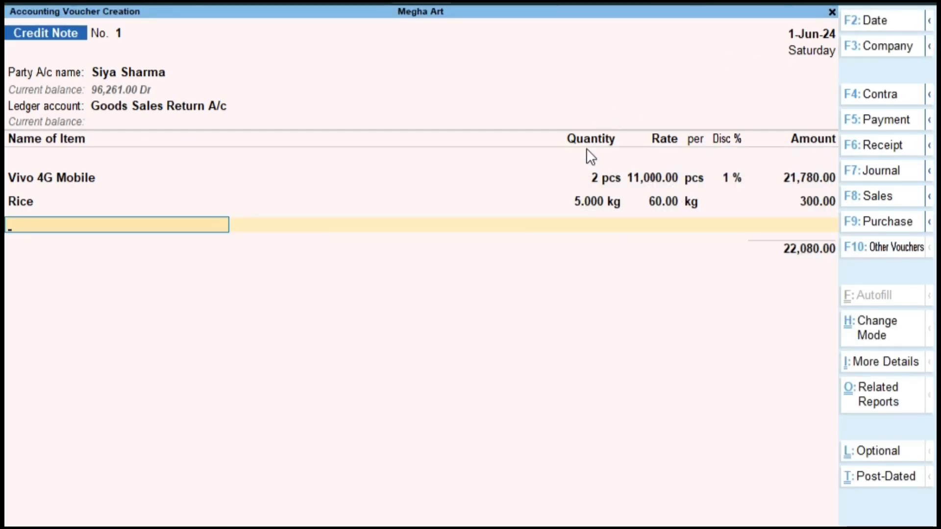
key("Return")
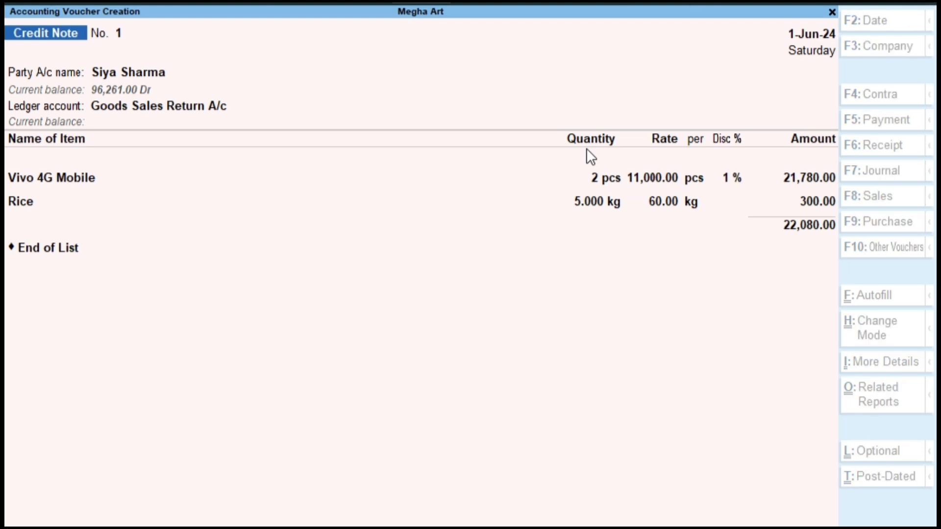
key("ctrl+a")
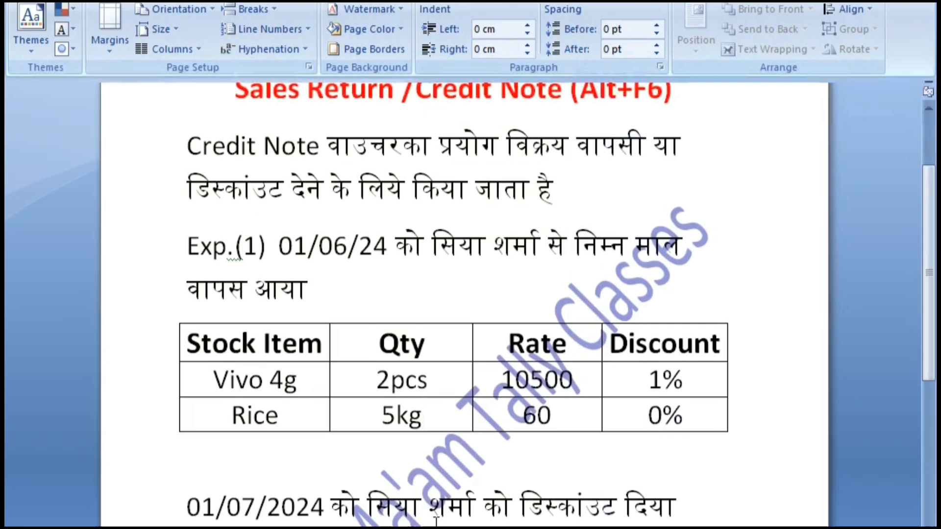
Check the customer discount example in Word and change the new credit note's mode to As Voucher.
scroll(441, 510, "down", 3)
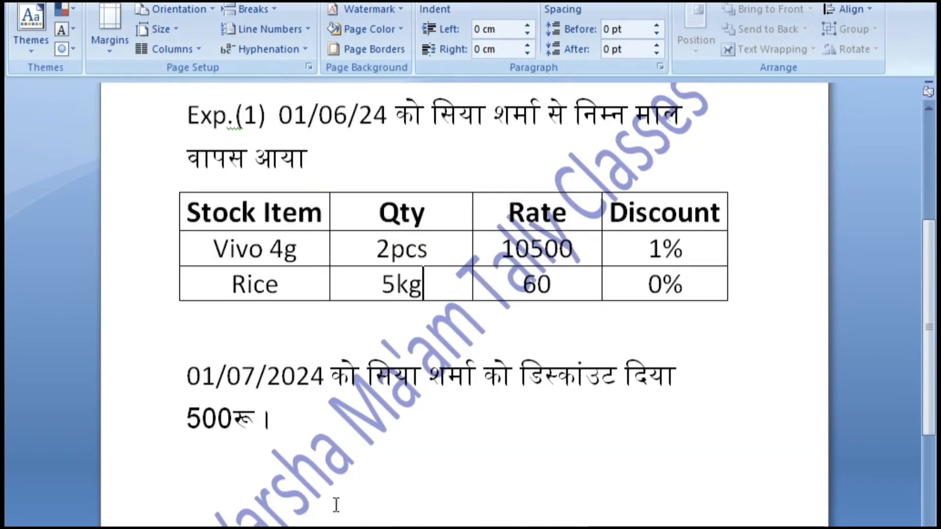
left_click(318, 399)
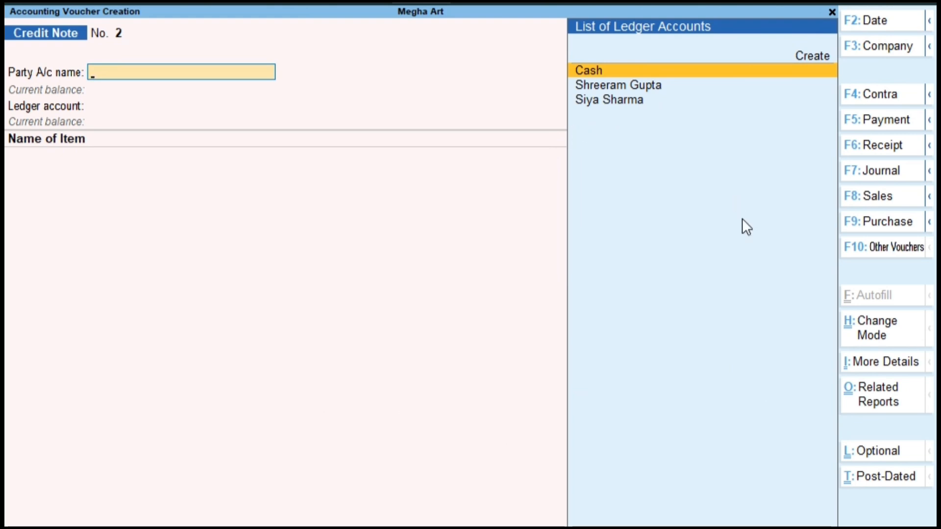
left_click(870, 330)
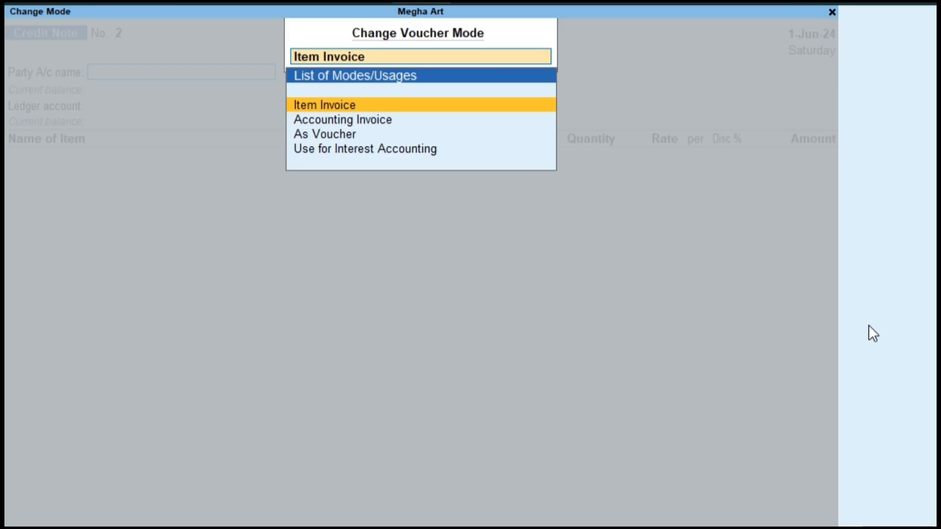
key("Down")
key("Down")
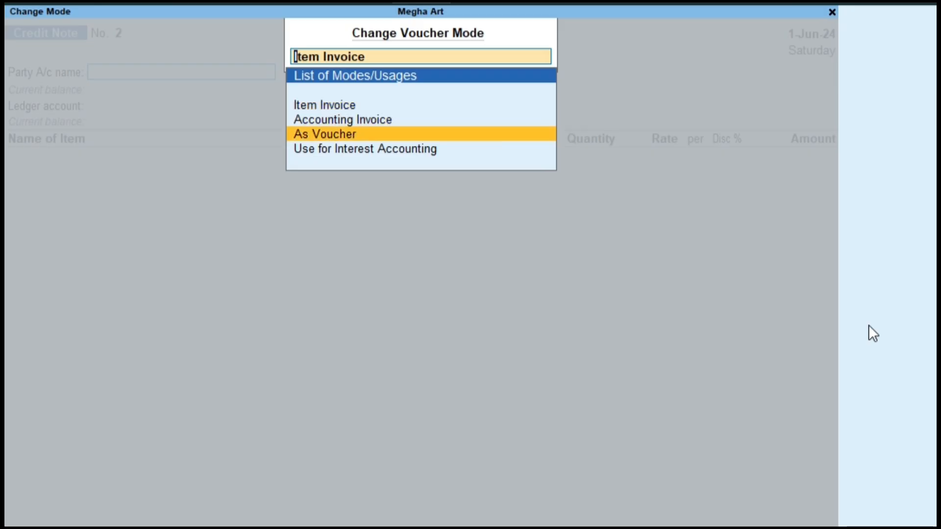
key("Return")
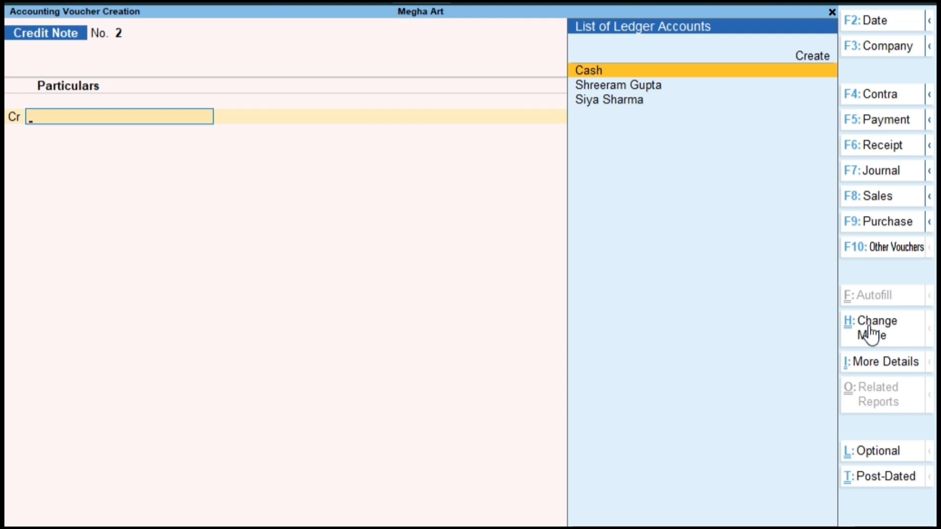
Credit the example customer's ledger with 500, leaving the receipt and order details blank.
key("Down")
key("Down")
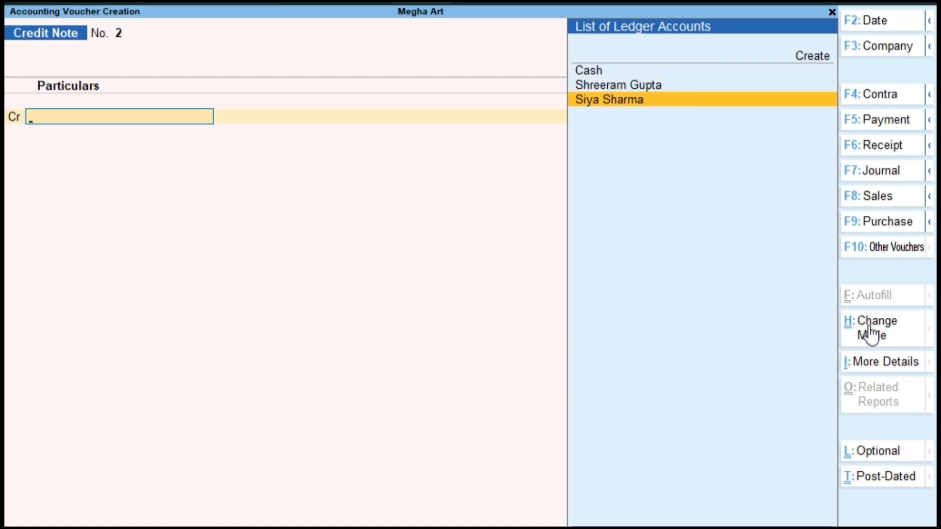
key("Return")
key("Return")
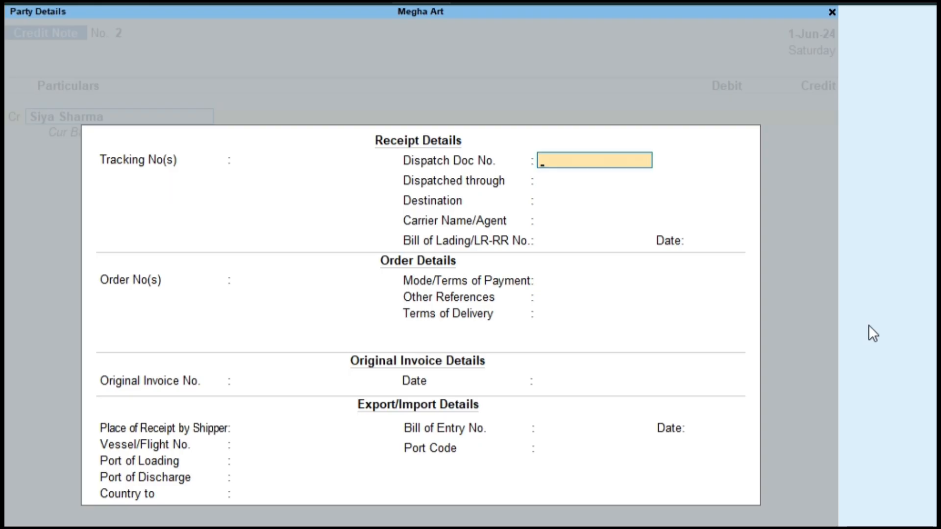
key("Escape")
key("Escape")
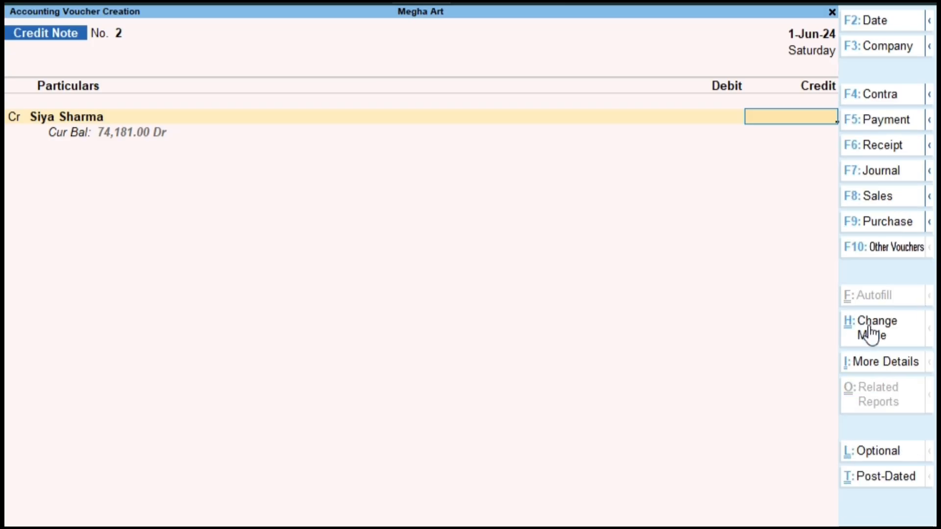
type("500")
key("Return")
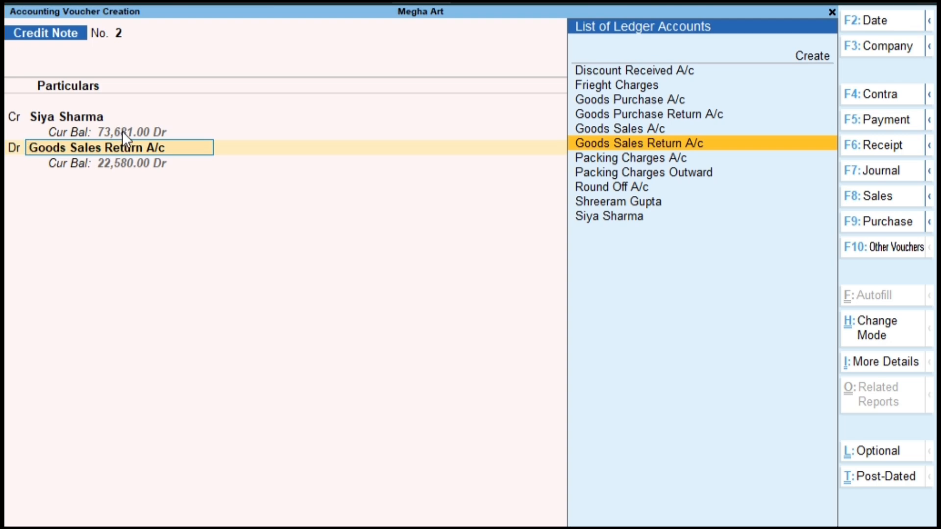
Start a new ledger for the debit entry, named Discount Issue A/c, with blank description and notes.
key("Up")
key("Up")
key("Up")
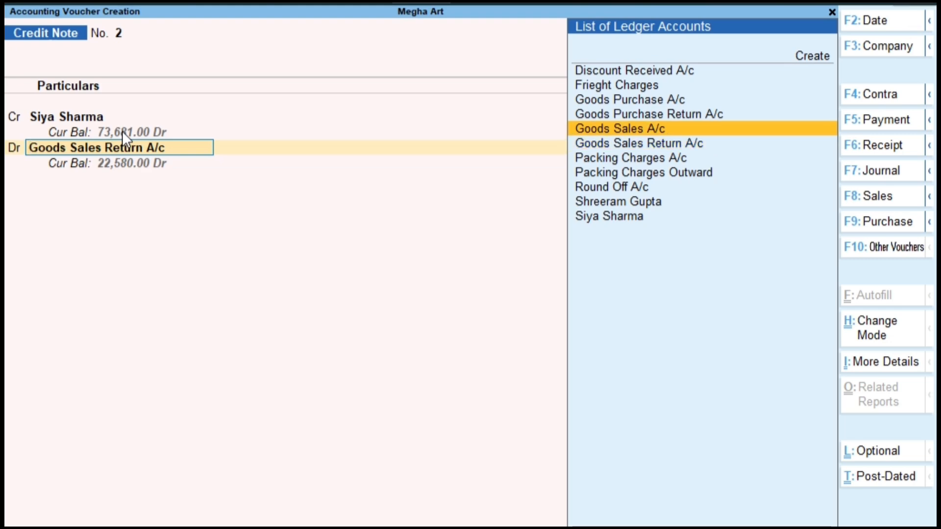
key("Up")
key("Up")
key("Up")
key("Return")
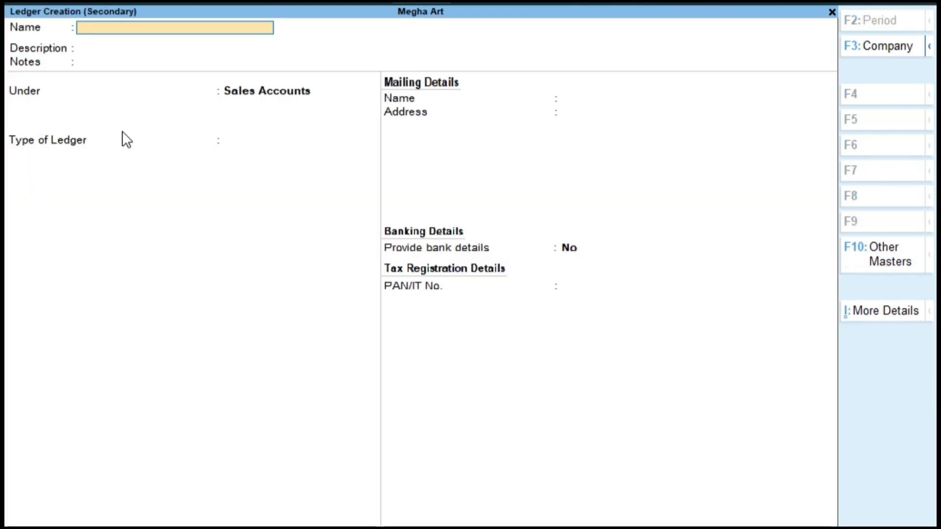
type("Discount")
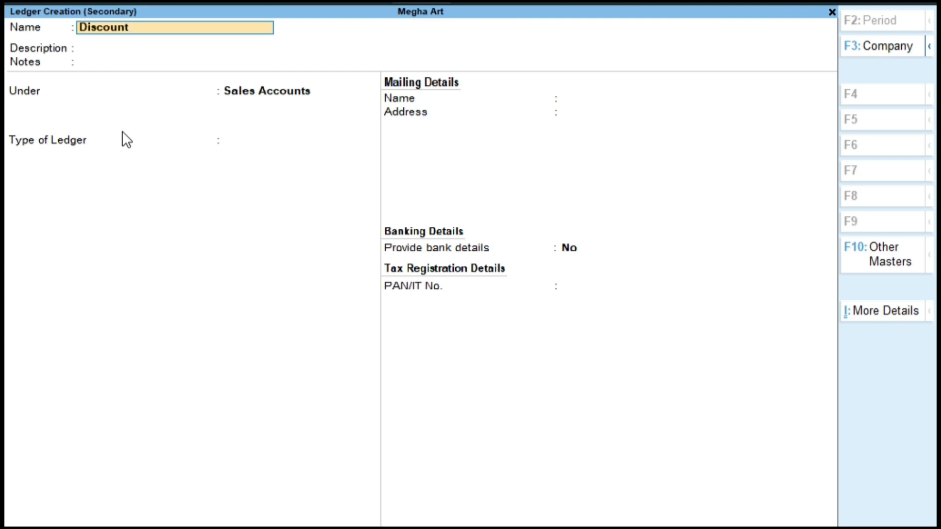
type("Issue A/c")
key("Return")
key("Return")
key("Return")
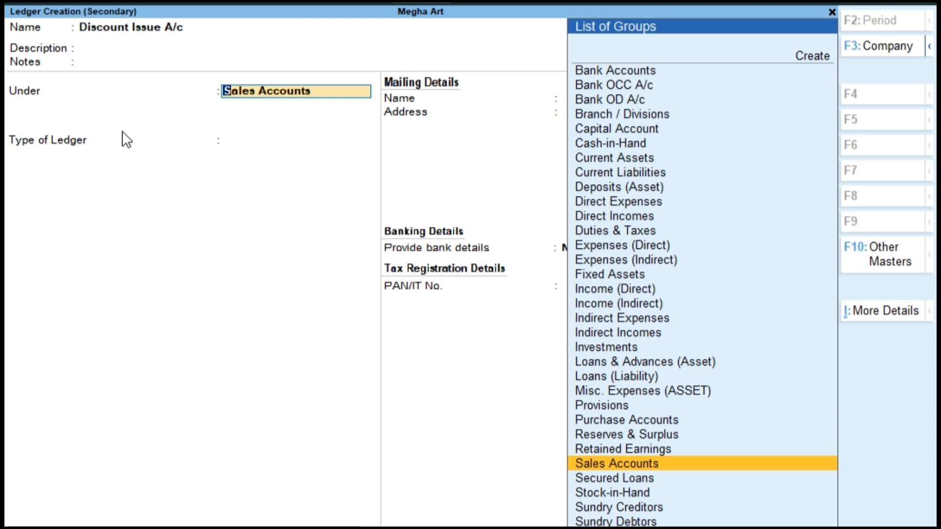
Place the Discount Issue A/c ledger under Indirect Expenses and save it.
type("In")
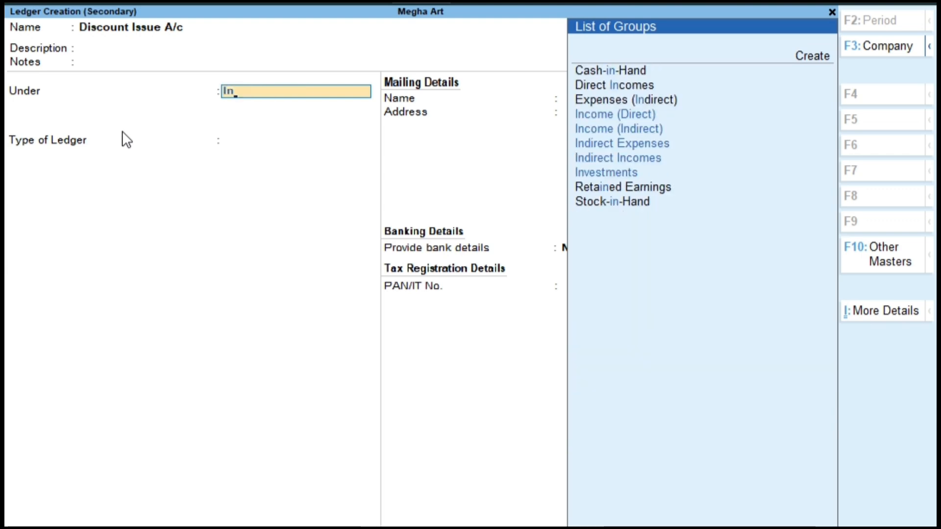
key("Down")
key("Down")
key("Return")
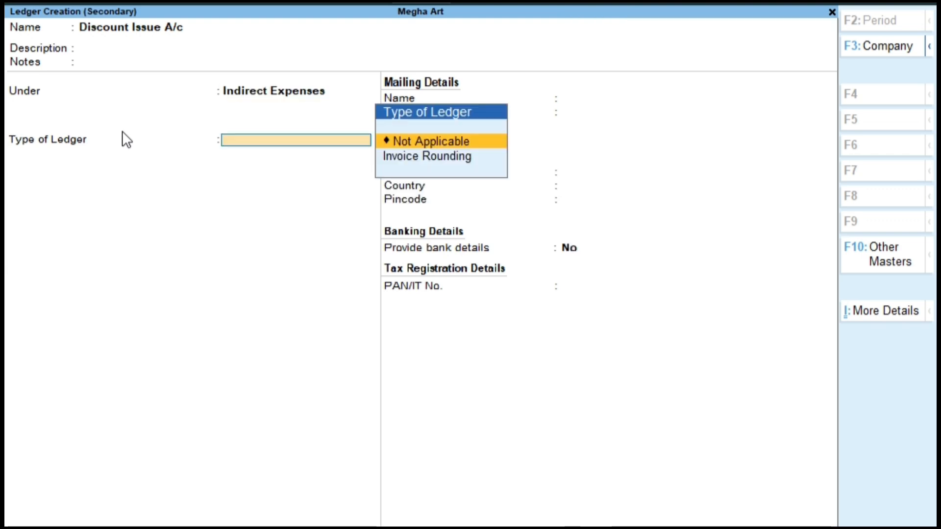
key("ctrl+a")
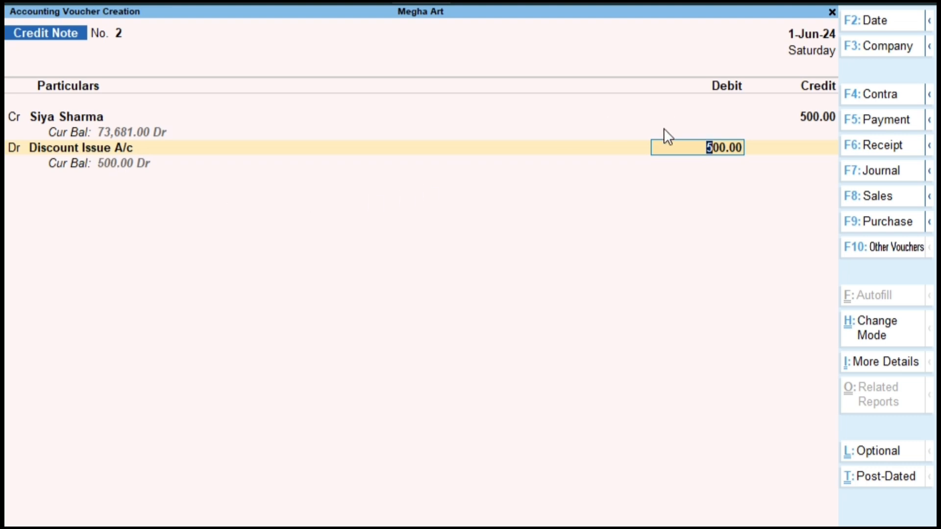
Confirm the 500.00 debit amount for Discount Issue A/c.
key("Return")
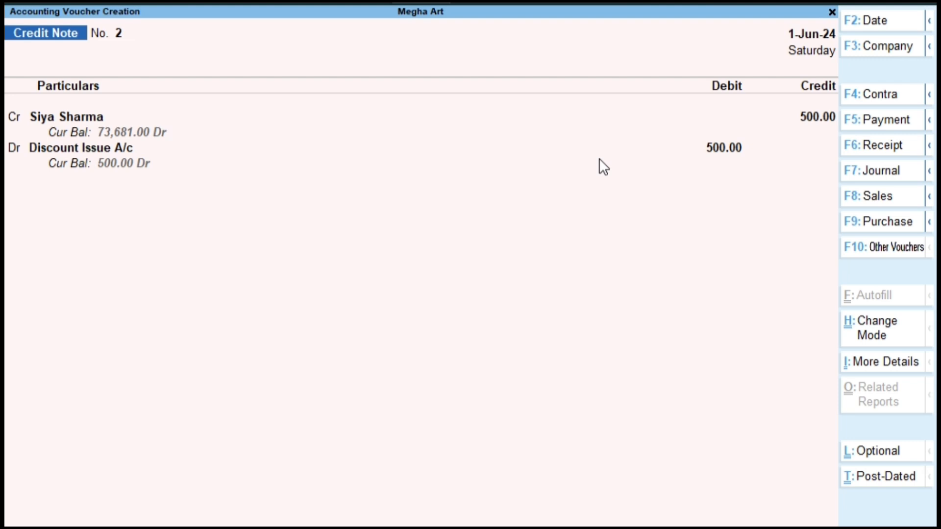
left_click(599, 157)
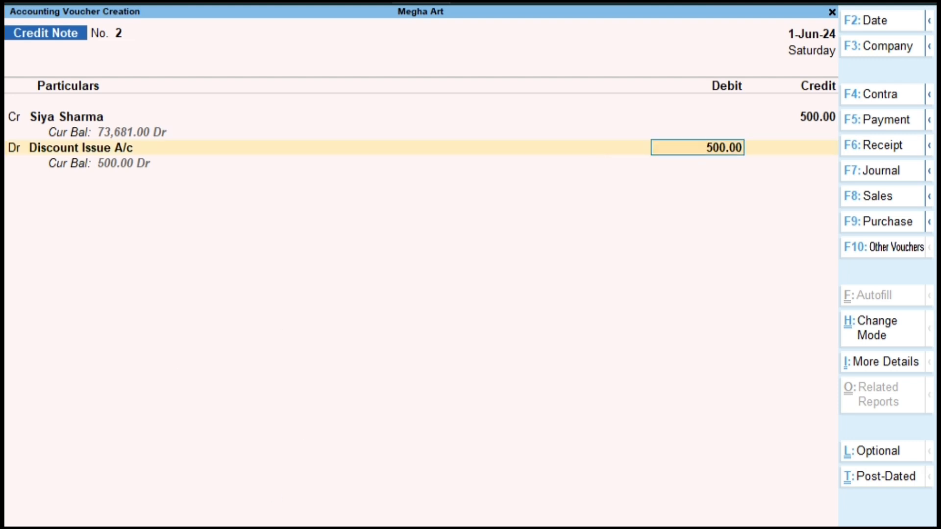
key("Return")
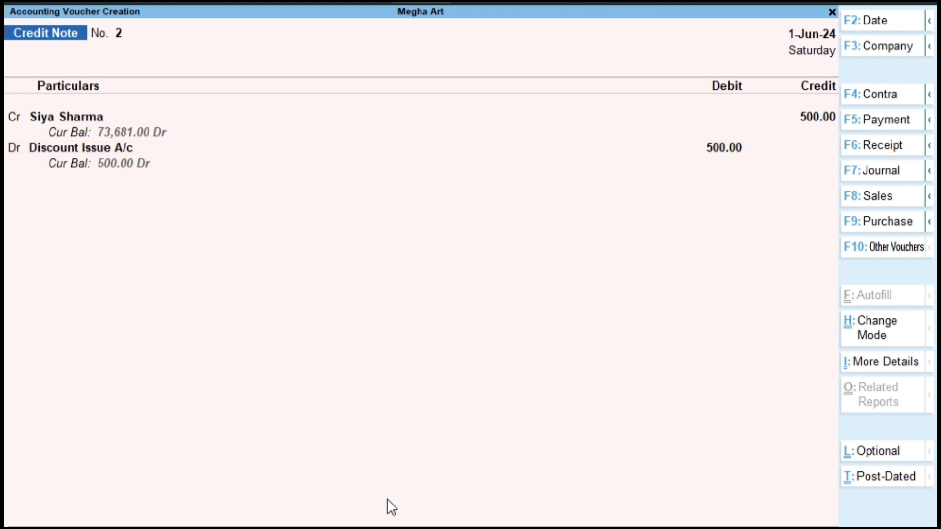
Set the discount credit note's voucher date to 1 July 2024 and save the voucher.
key("F2")
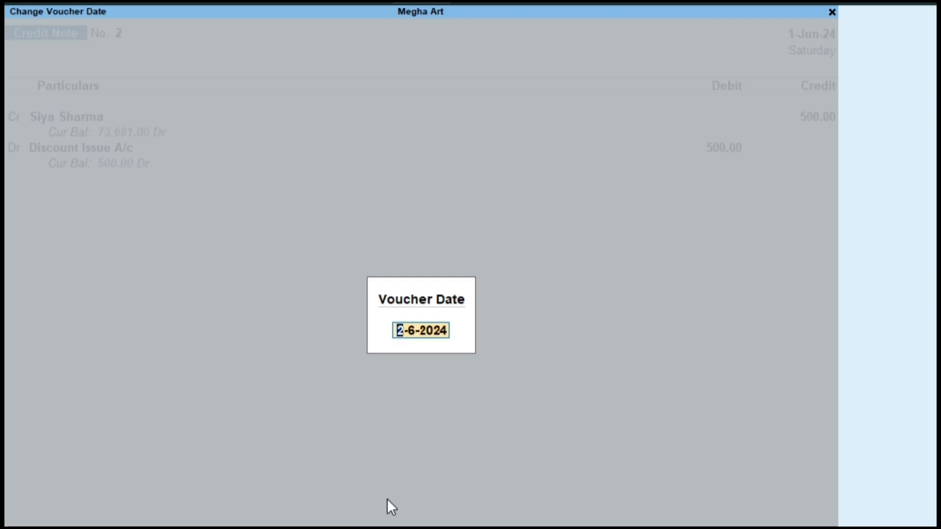
type("1/")
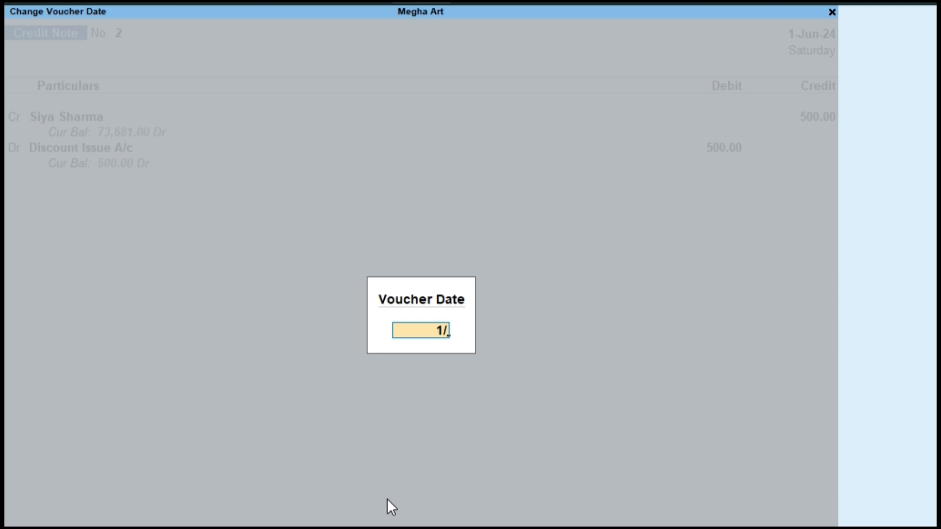
type("7")
key("Return")
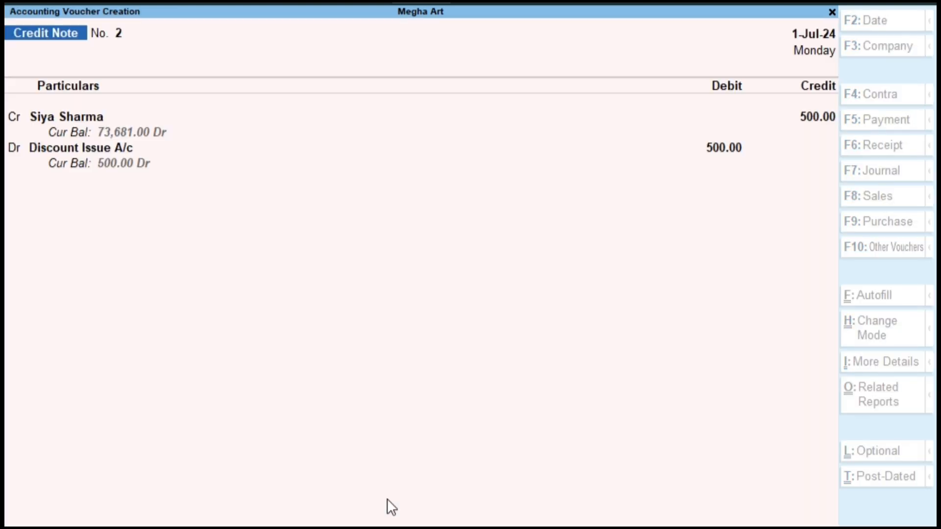
key("ctrl+a")
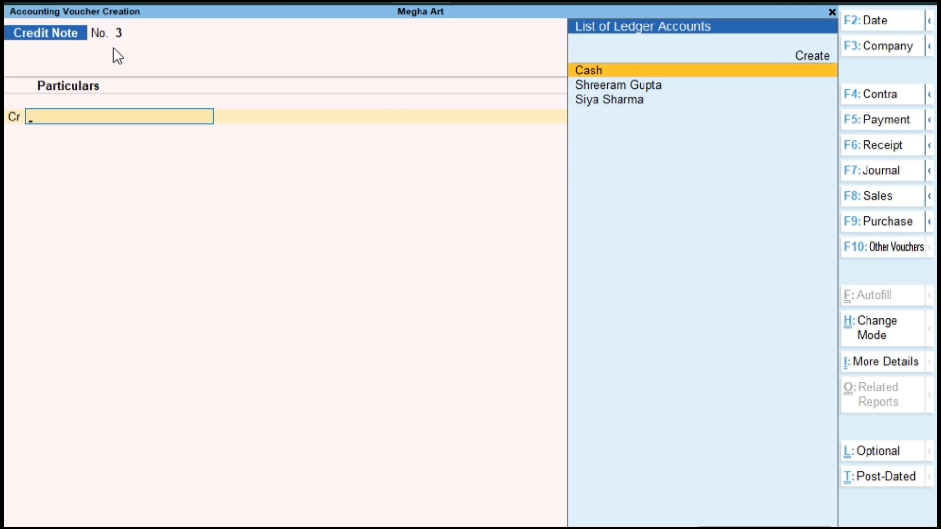
Open the Day Book report from the credit note voucher screen.
key("ctrl")
key("ctrl+g")
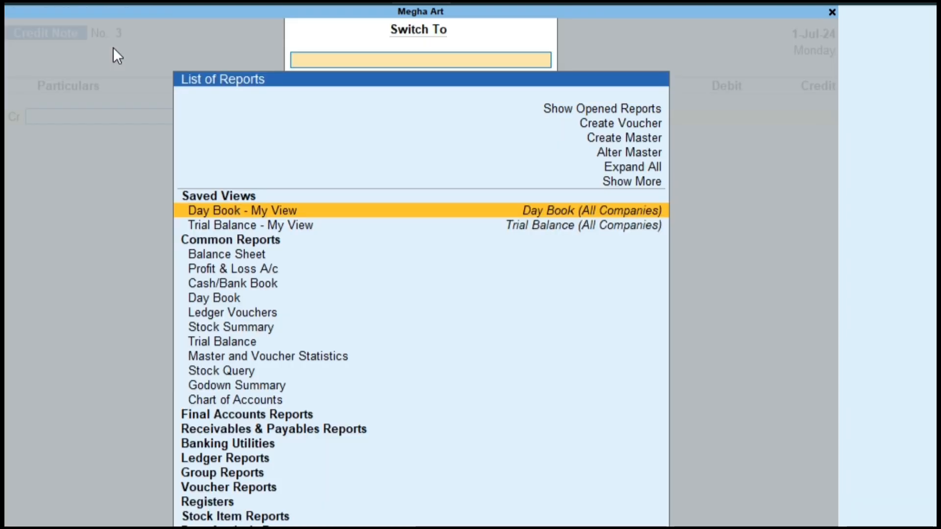
type("Day")
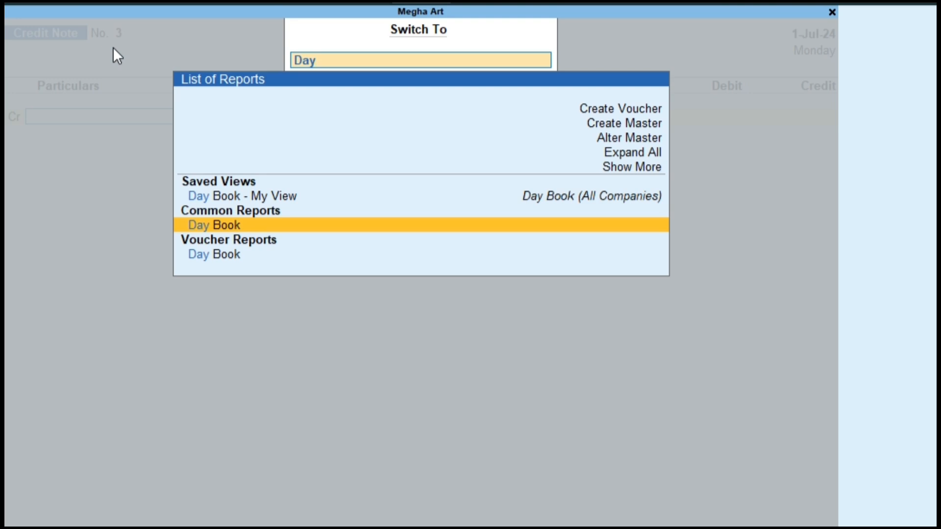
key("Return")
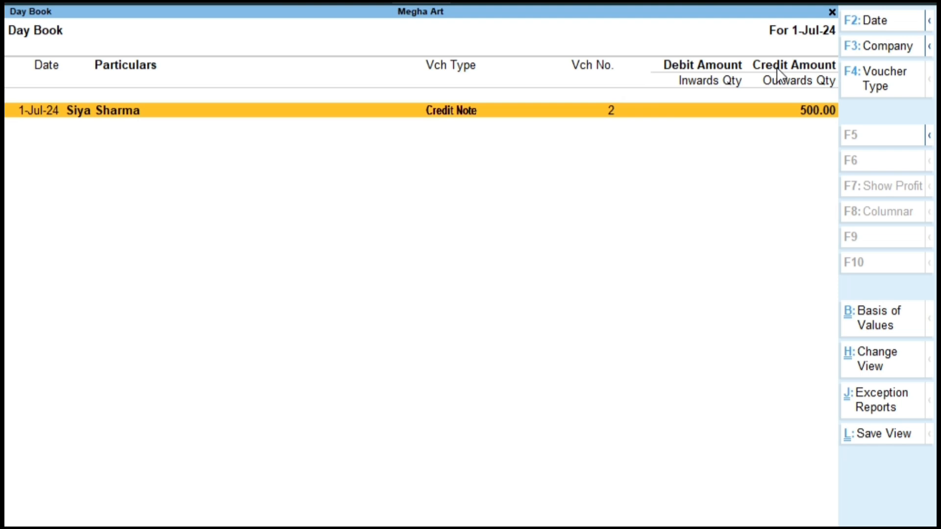
Clear both the From and To dates of the Day Book period to show all vouchers.
key("alt")
key("alt+F2")
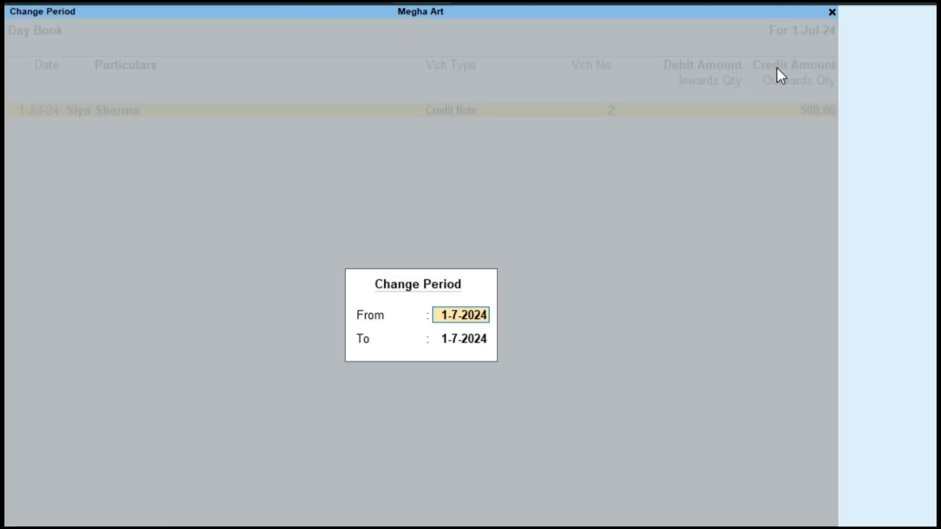
key("BackSpace")
key("Return")
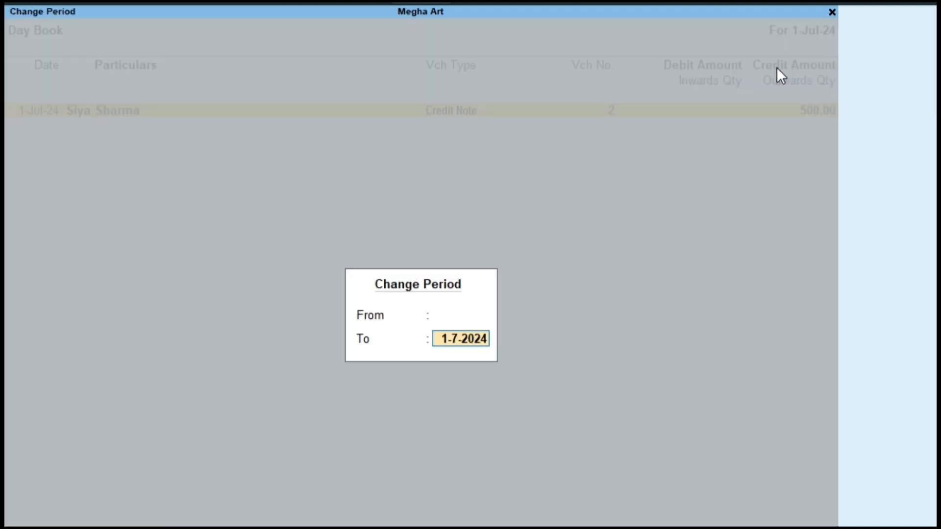
key("BackSpace")
key("Return")
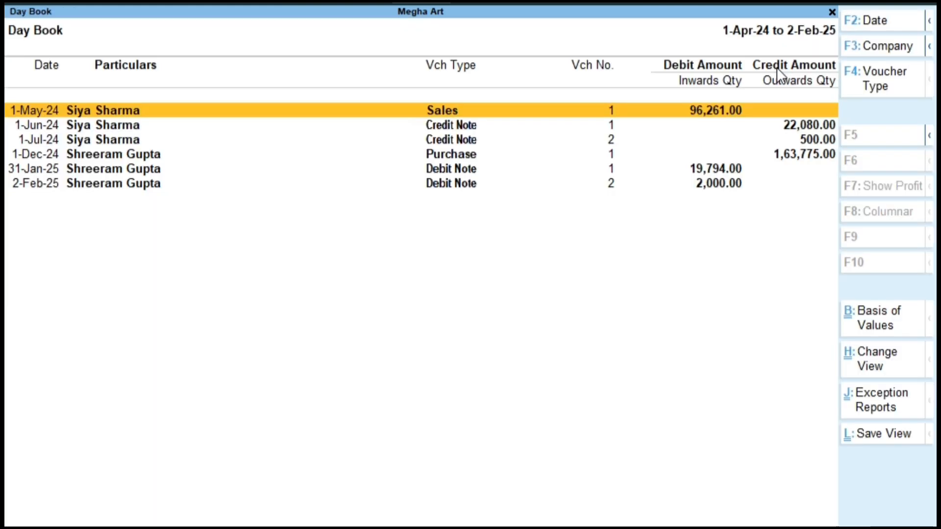
Look through the sales, credit note, purchase and debit note entries listed in the Day Book.
key("Down")
key("Down")
key("Down")
key("Down")
key("Down")
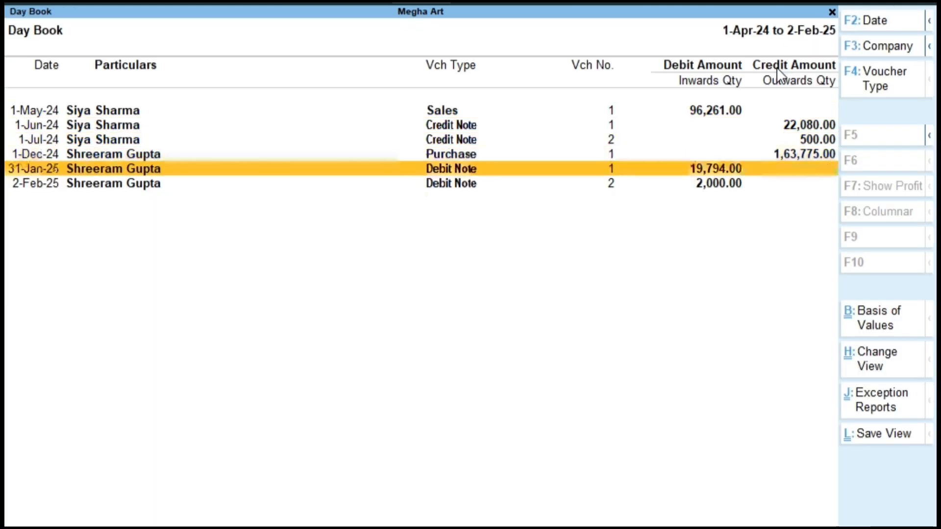
key("Up")
key("Up")
key("Up")
key("Up")
key("Up")
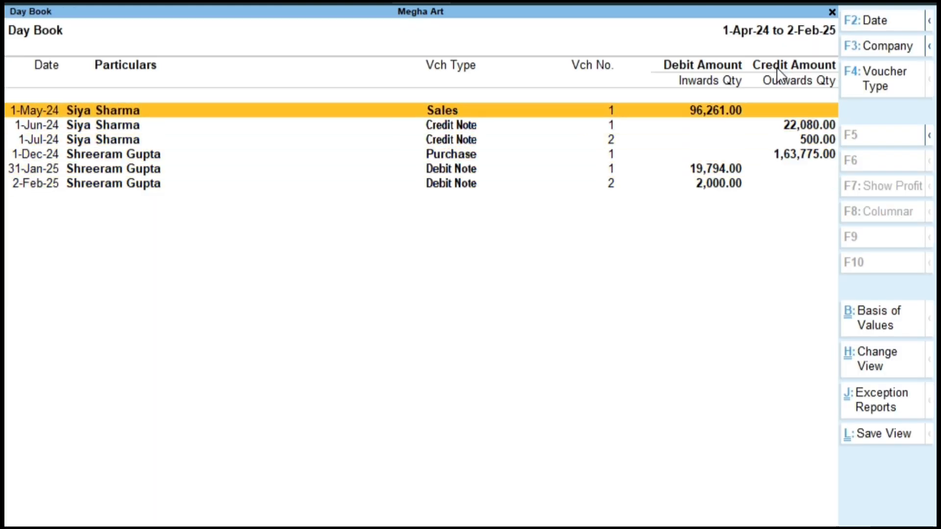
key("Down")
key("Down")
key("Down")
key("Down")
key("Down")
key("Up")
key("Up")
key("Up")
key("Up")
key("Up")
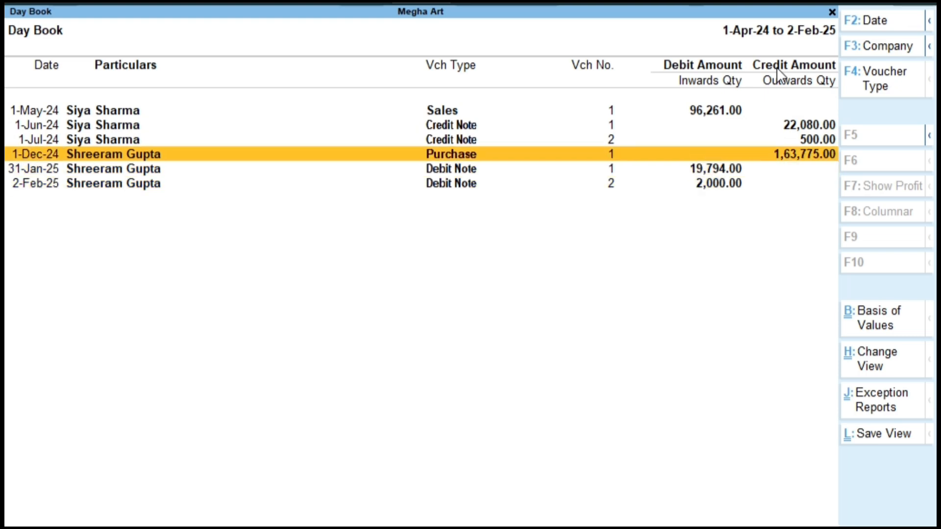
key("Down")
key("Down")
key("Down")
key("Down")
key("Down")
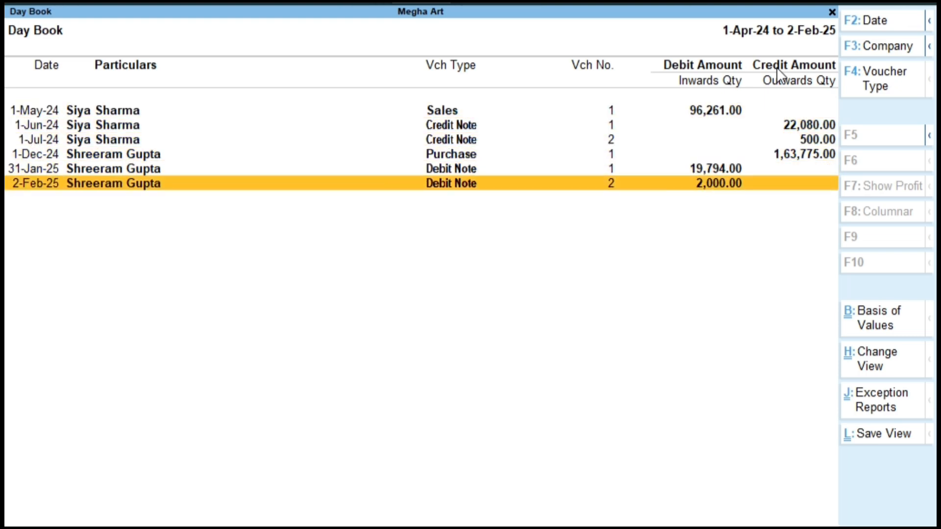
Reopen the Day Book from the Gateway of Tally and blank both dates of its period.
key("Escape")
key("Down")
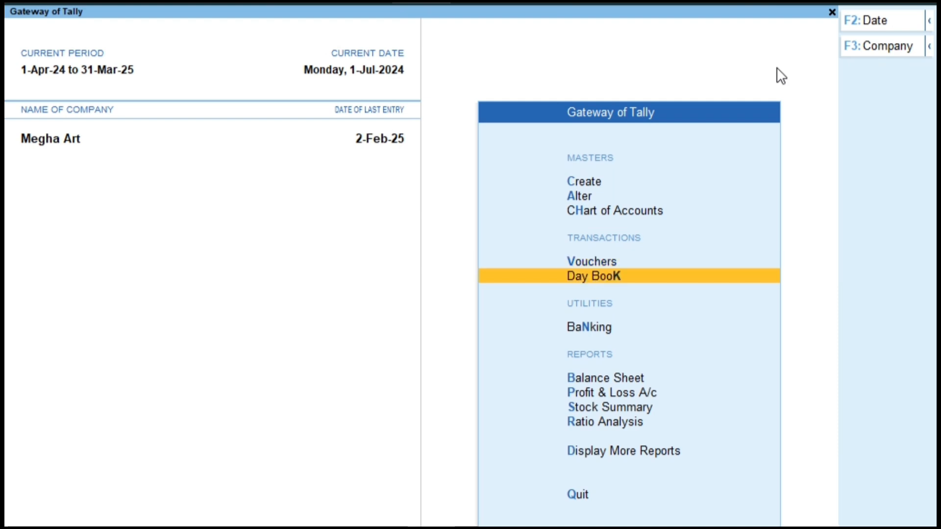
key("Return")
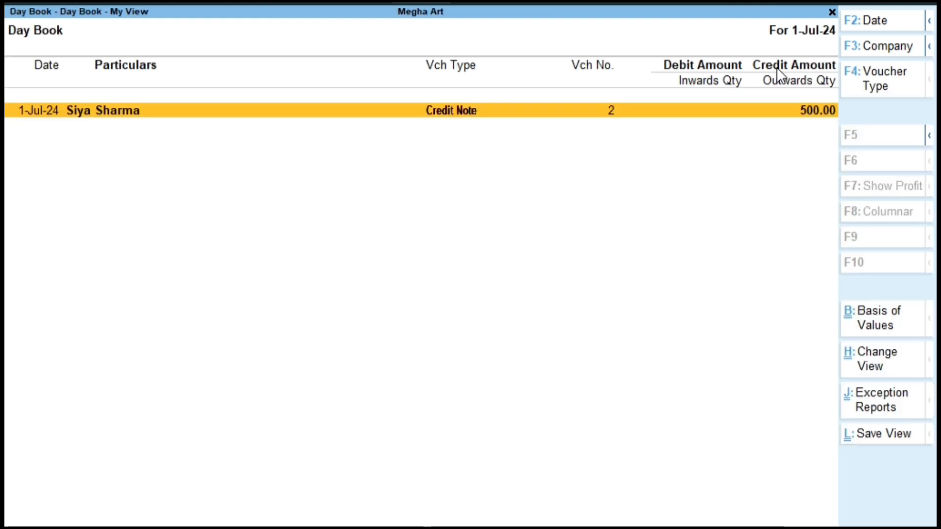
key("alt+F2")
key("BackSpace")
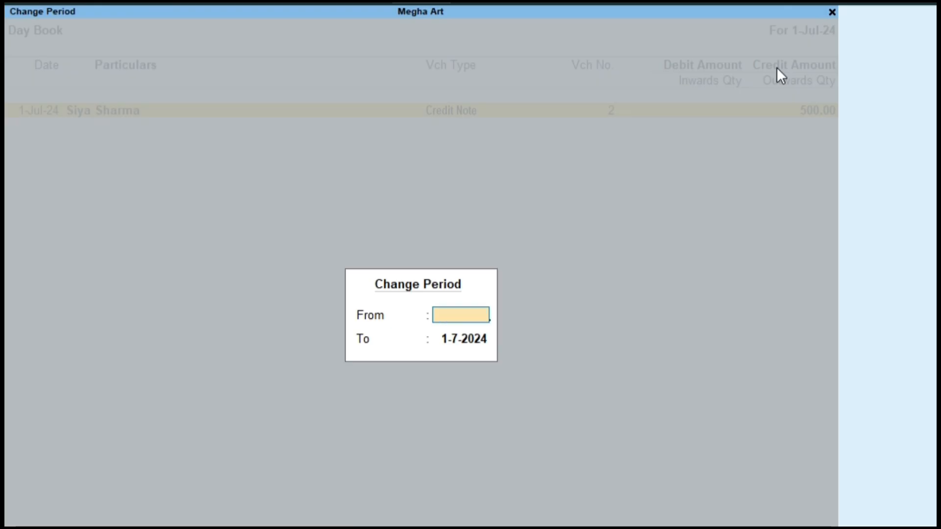
key("Return")
key("BackSpace")
key("Return")
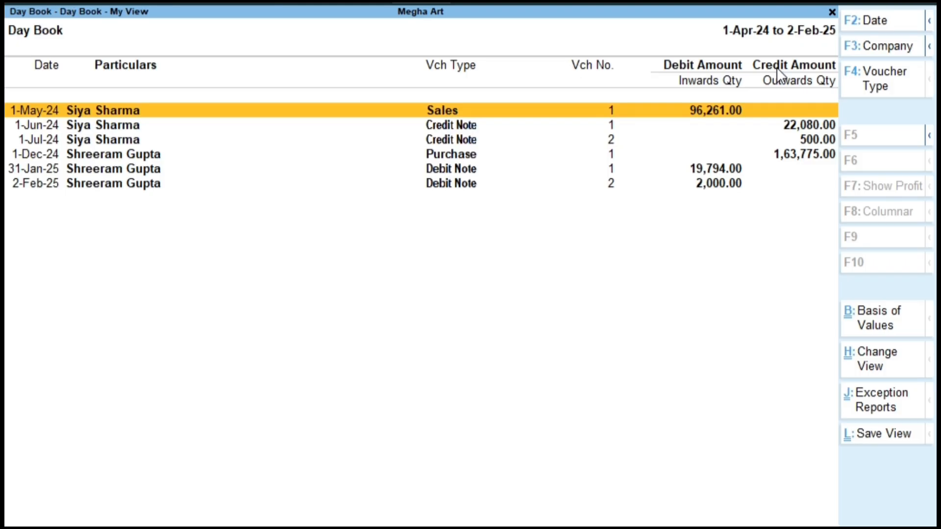
Open the 1 June 2024 sales return, Credit Note No. 1, from the Day Book for alteration.
key("Down")
key("Down")
key("Down")
key("Down")
key("Down")
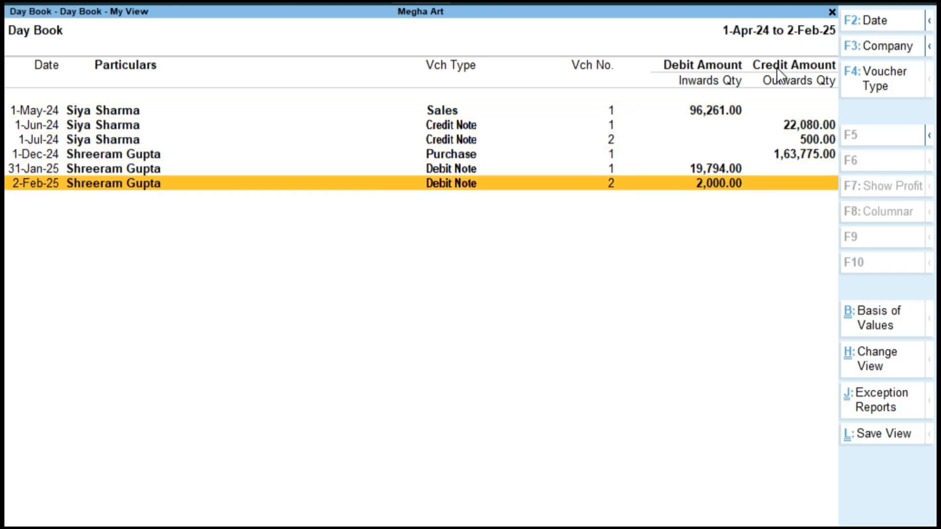
key("Up")
key("Up")
key("Up")
key("Up")
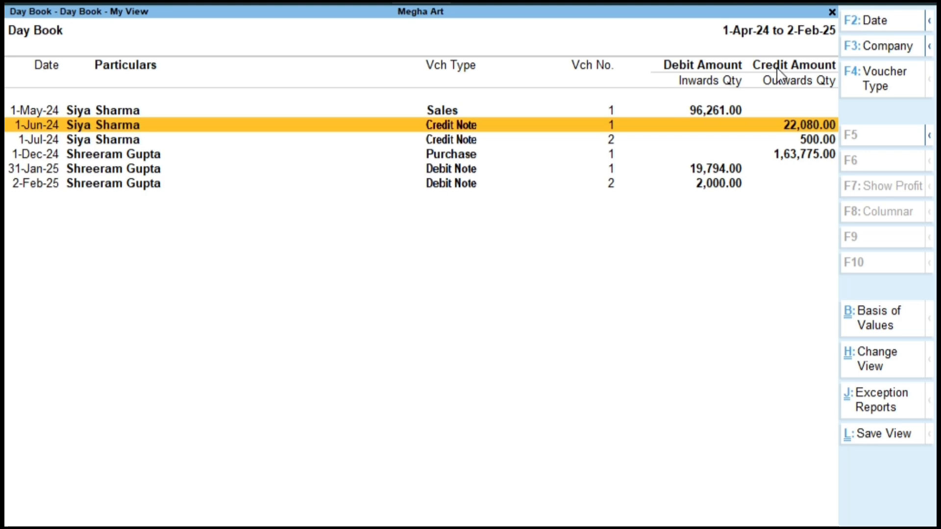
key("Return")
key("Return")
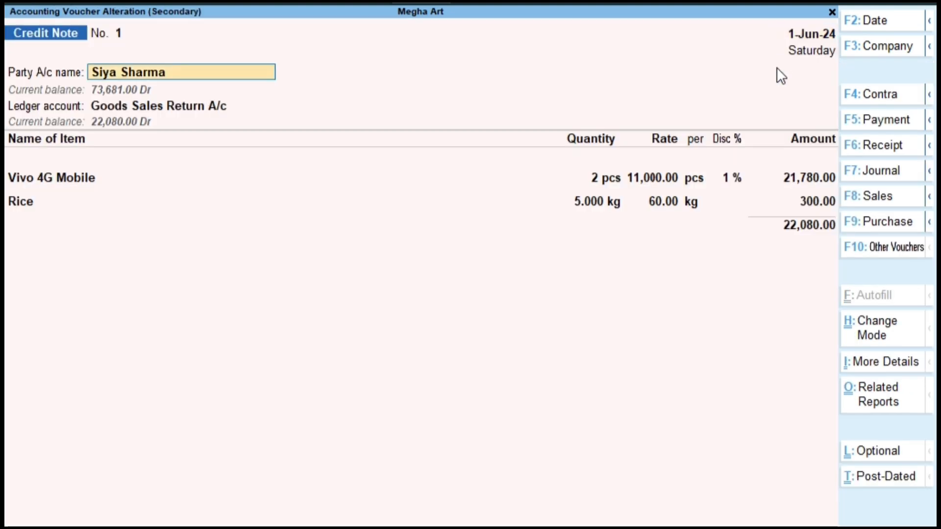
Accept the credit note's existing party details and the Goods Sales Return A/c ledger.
key("Return")
key("Return")
key("Return")
key("ctrl+a")
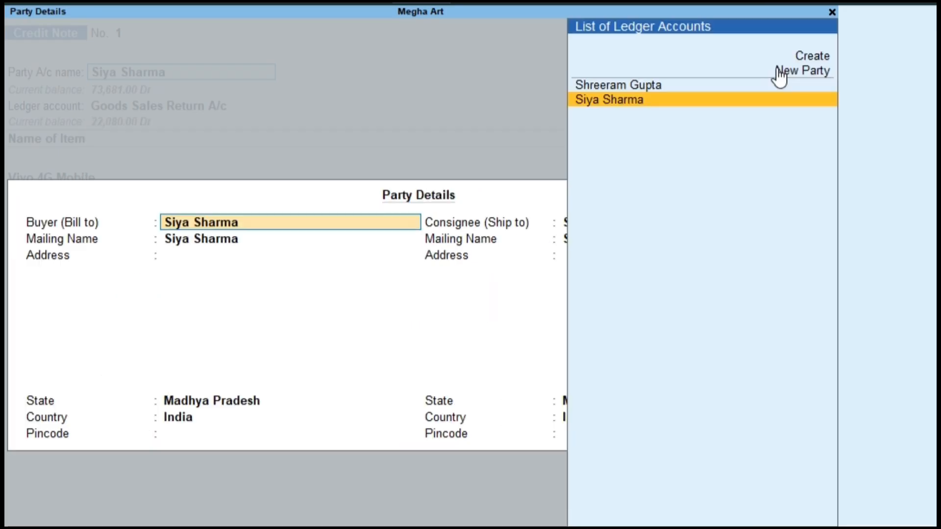
key("ctrl+a")
key("Return")
Set the Vivo 4G Mobile rate to 10500 in its Pooja Godown allocation, keeping 2 pcs and the 1 % discount.
key("Return")
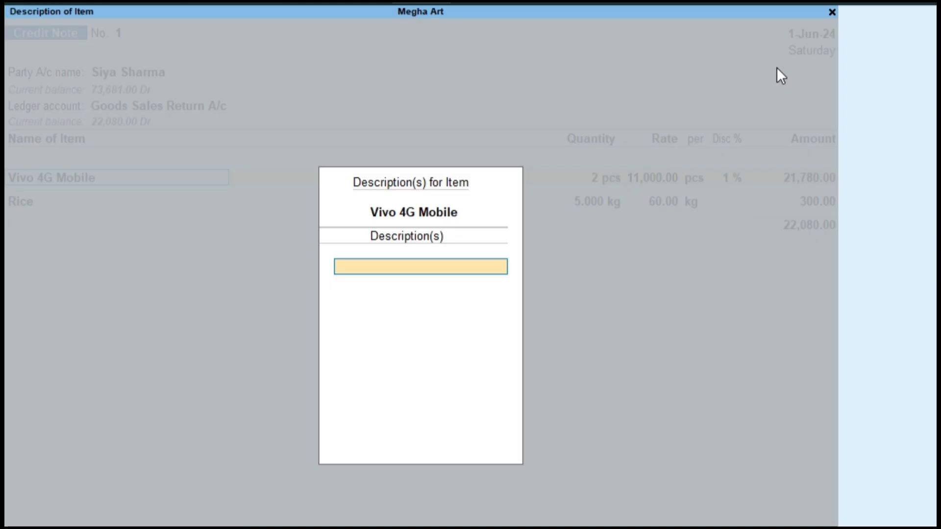
key("Return")
key("Return")
key("Return")
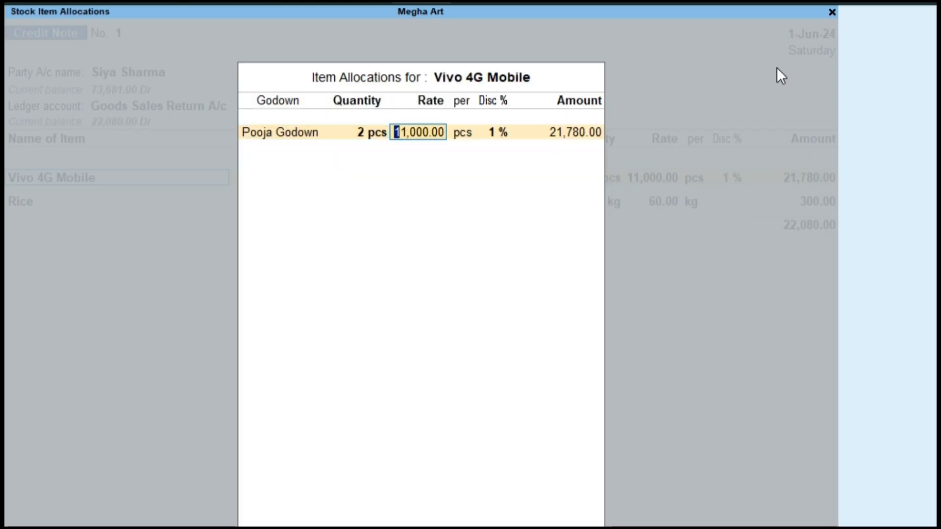
type("10500")
key("Return")
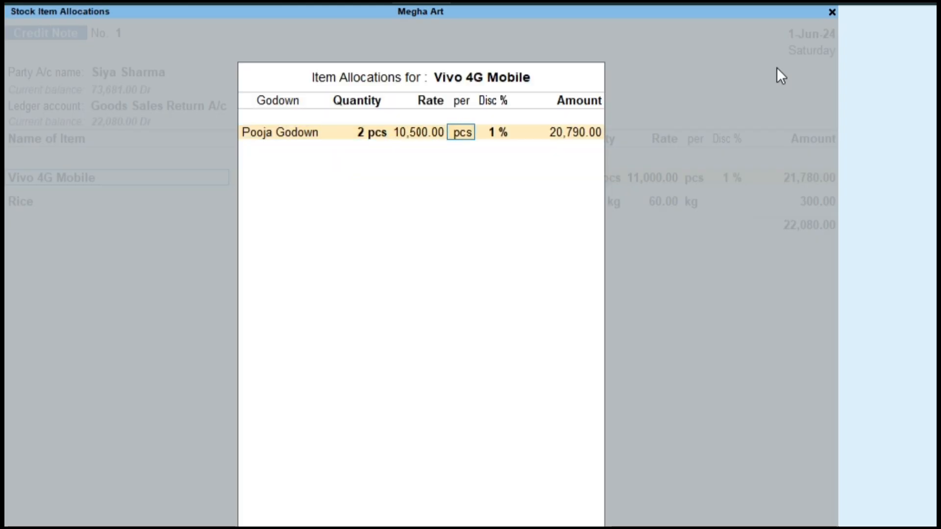
key("Return")
key("Return")
key("Return")
key("Return")
Keep the Rice allocation of 5 kg at 60.00 in Pooja Godown and save the altered credit note.
key("Return")
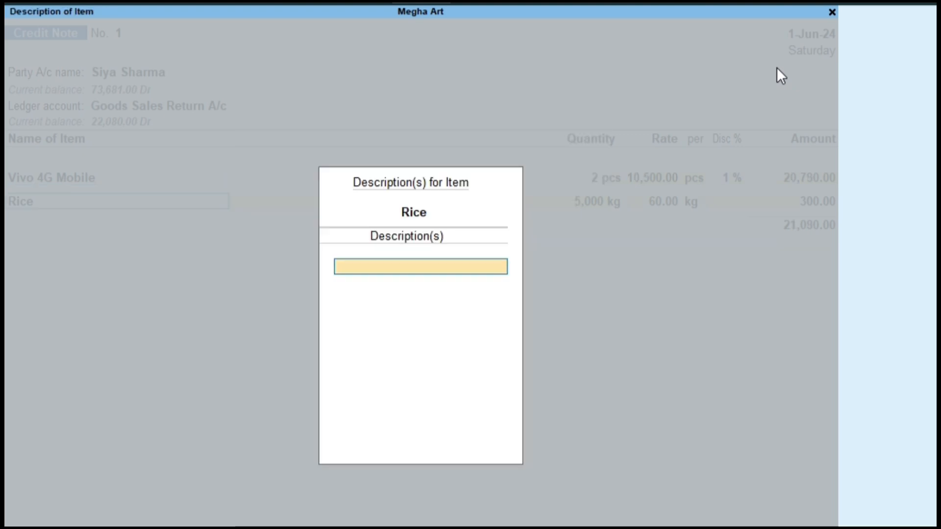
key("Return")
key("Return")
key("Return")
key("Return")
key("Return")
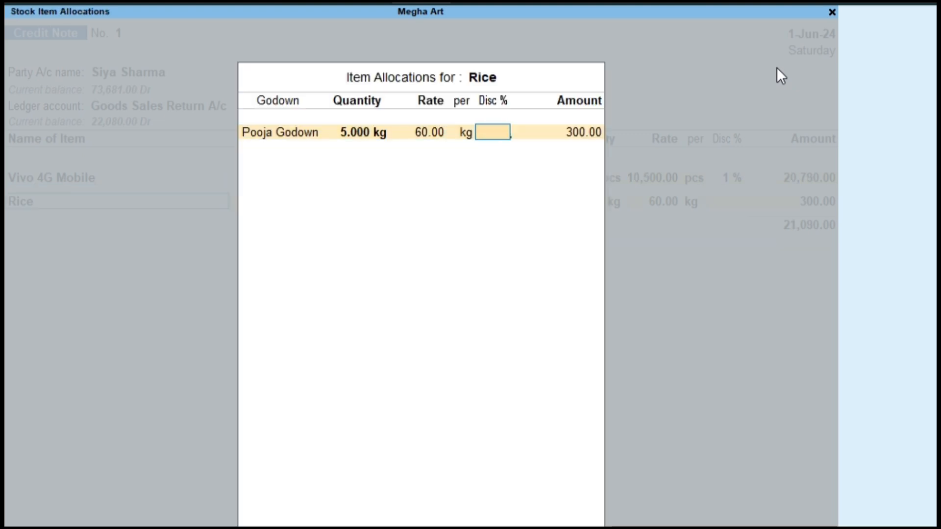
key("Return")
key("Return")
key("Return")
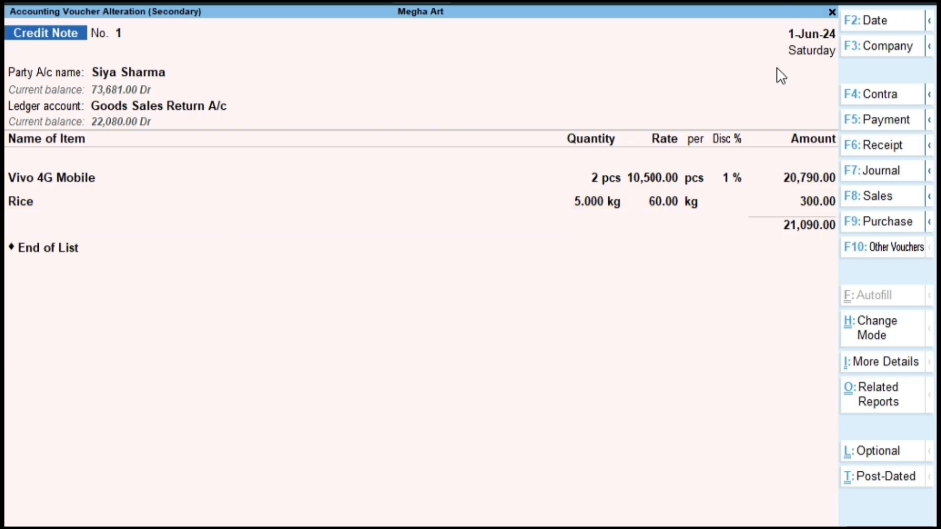
key("ctrl+a")
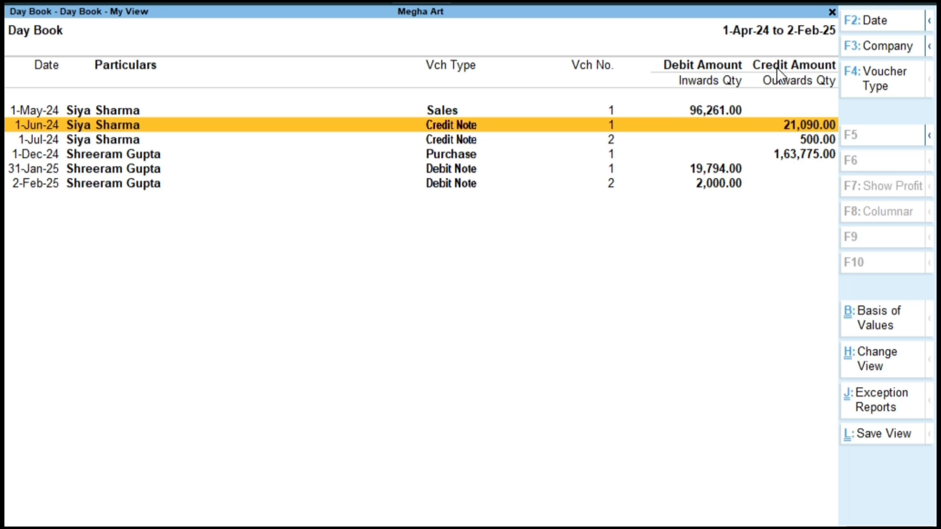
Reopen the 1 June 2024 credit note to review its items, and return to the Gateway of Tally.
key("Return")
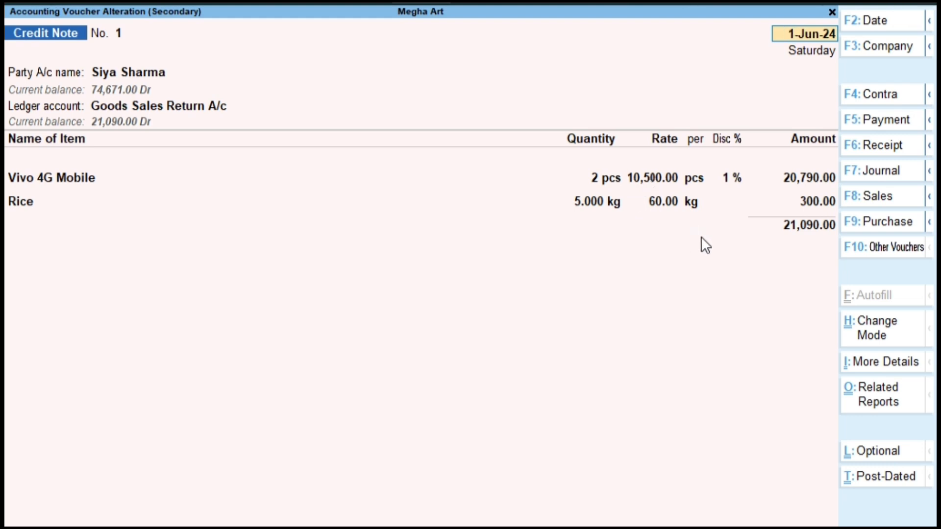
key("Escape")
key("Escape")
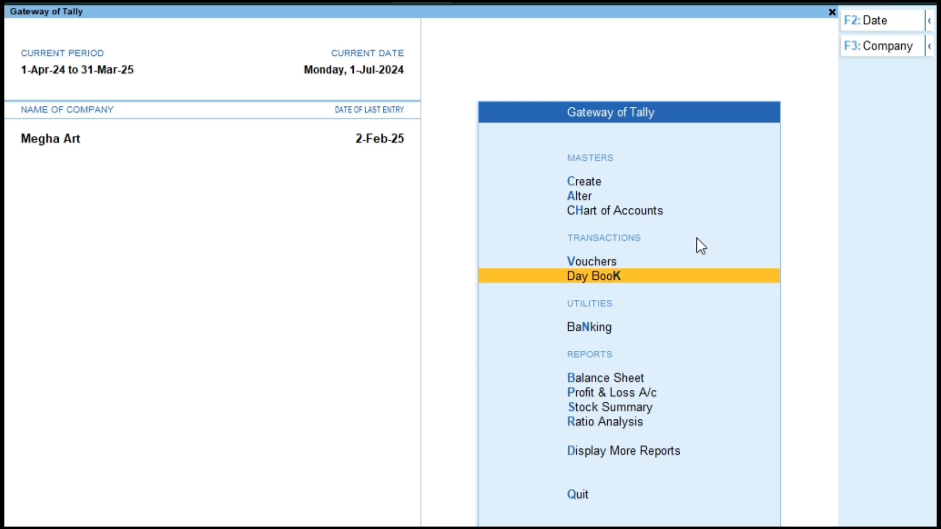
Open the ledger report of the customer who received the credit notes from the account books.
key("d")
key("a")
key("l")
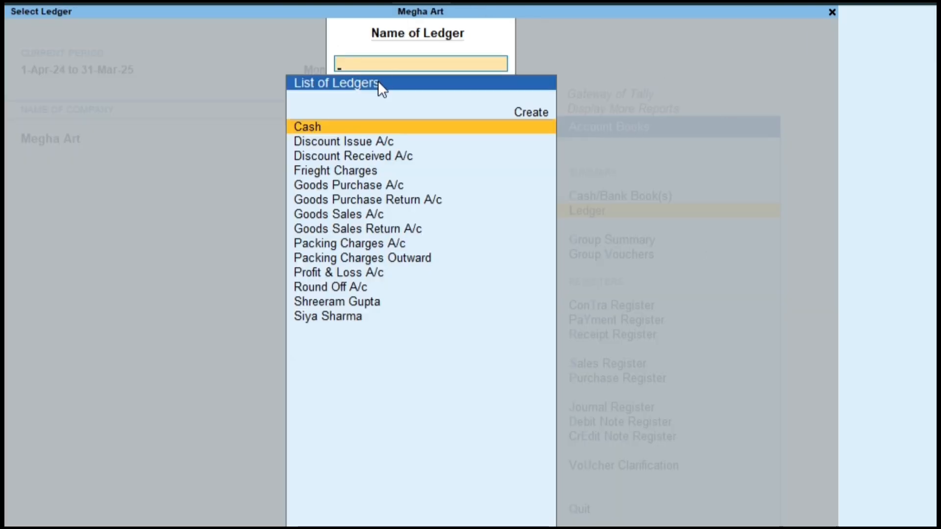
key("Down")
key("Down")
key("Down")
key("Down")
key("Down")
key("Down")
key("Down")
key("Down")
key("Down")
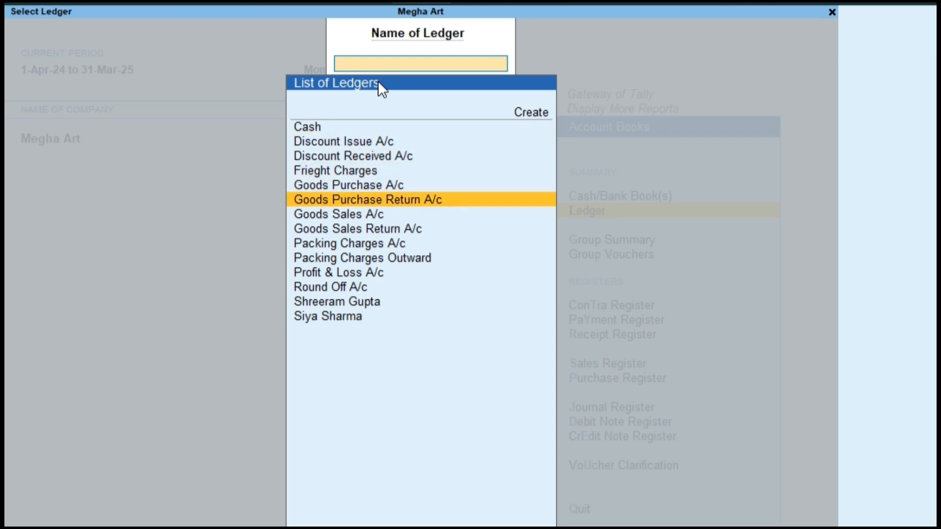
key("Down")
key("Down")
key("Down")
key("Down")
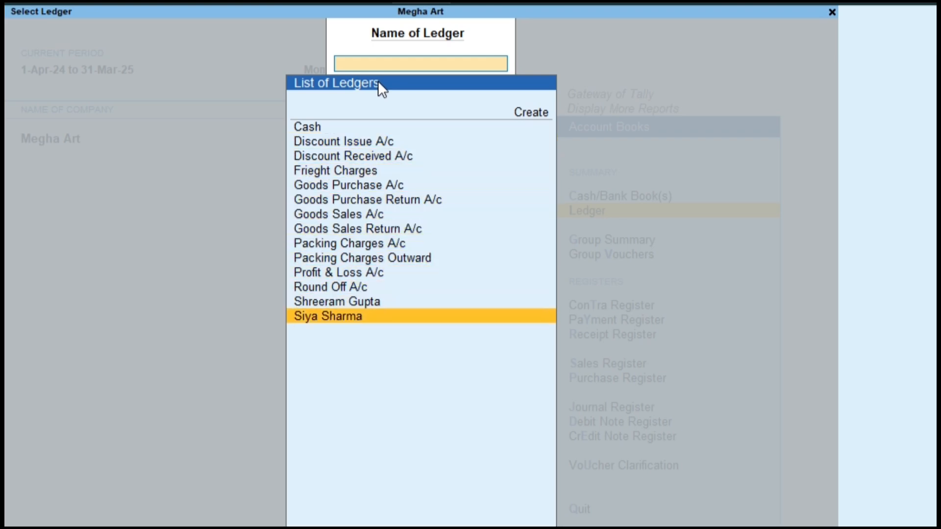
key("Return")
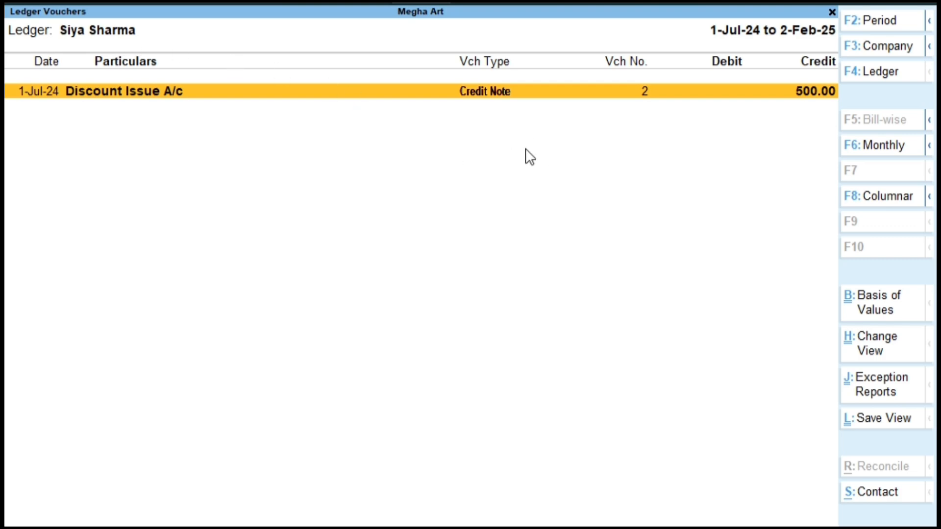
Blank the From and To dates of the customer's ledger to show vouchers for the whole period.
key("alt")
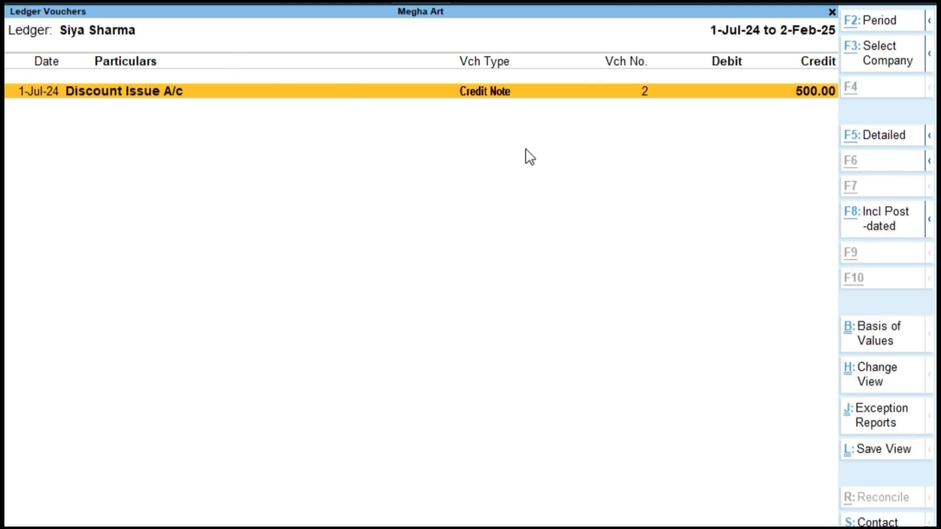
key("alt+F2")
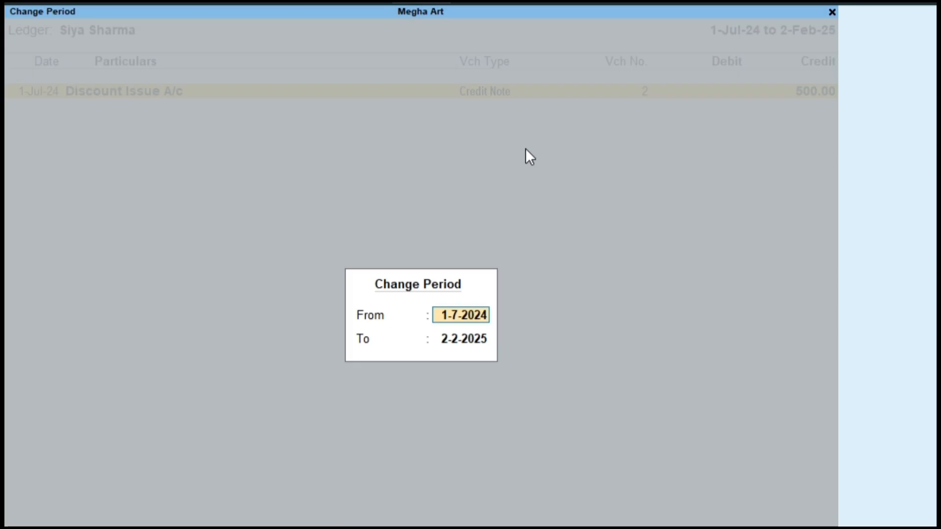
key("BackSpace")
key("Return")
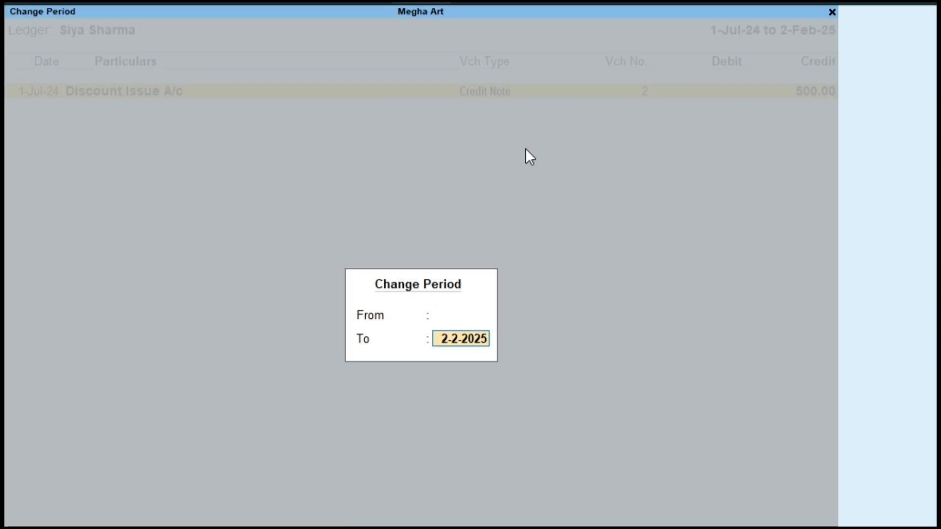
key("BackSpace")
key("Return")
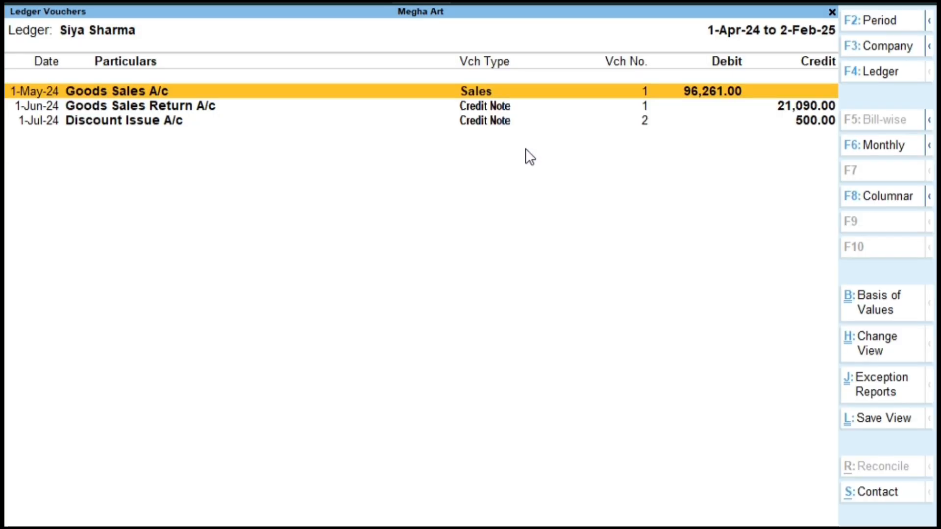
Expand the 1 May 2024 sales entry in the customer's ledger to show its account-wise details.
key("Down")
key("Down")
key("Up")
key("Up")
key("alt+F5")
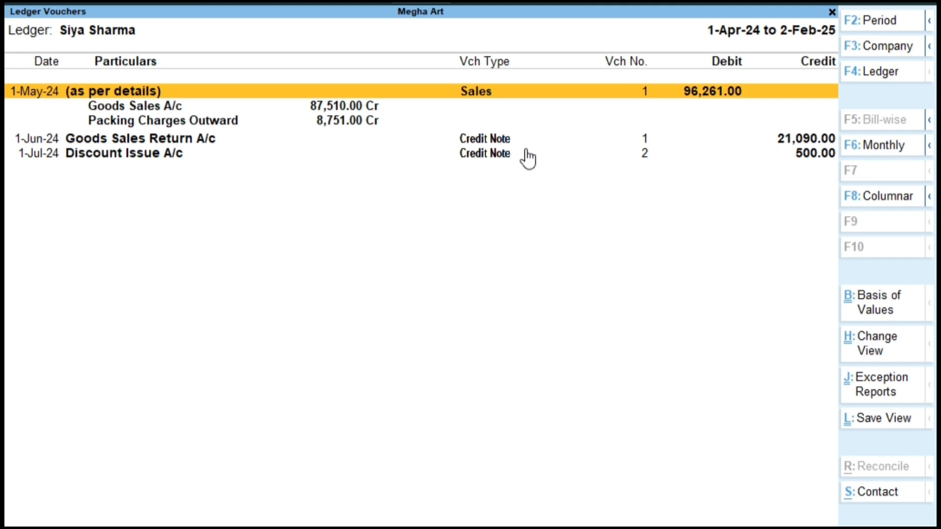
Examine the sales entry's Goods Sales A/c and Packing Charges Outward lines, and the Goods Sales Return A/c credit note in the customer's ledger.
key("Down")
key("Up")
key("Down")
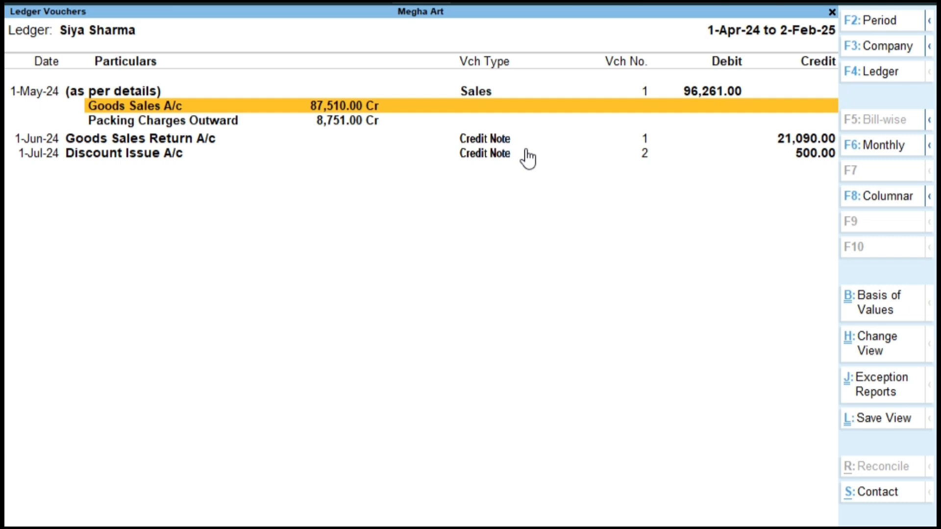
key("Down")
key("Up")
key("Up")
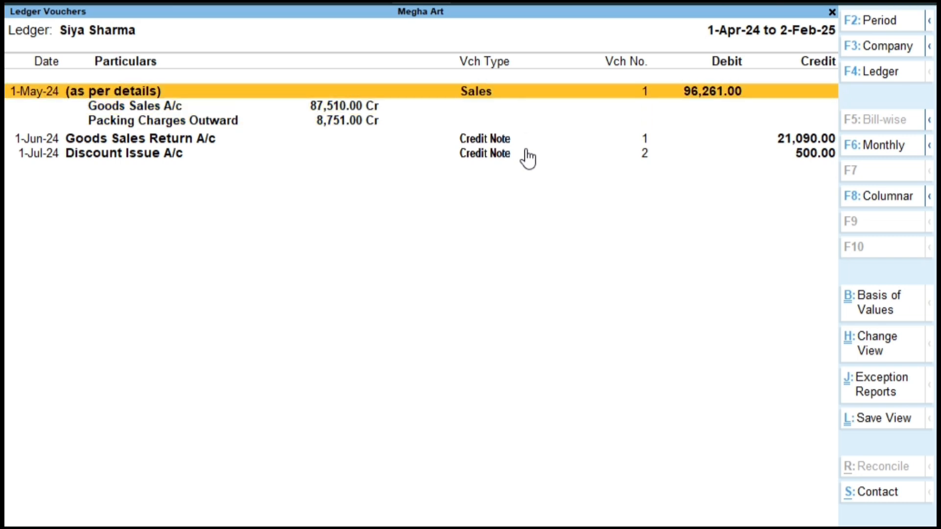
key("Down")
key("Down")
key("Down")
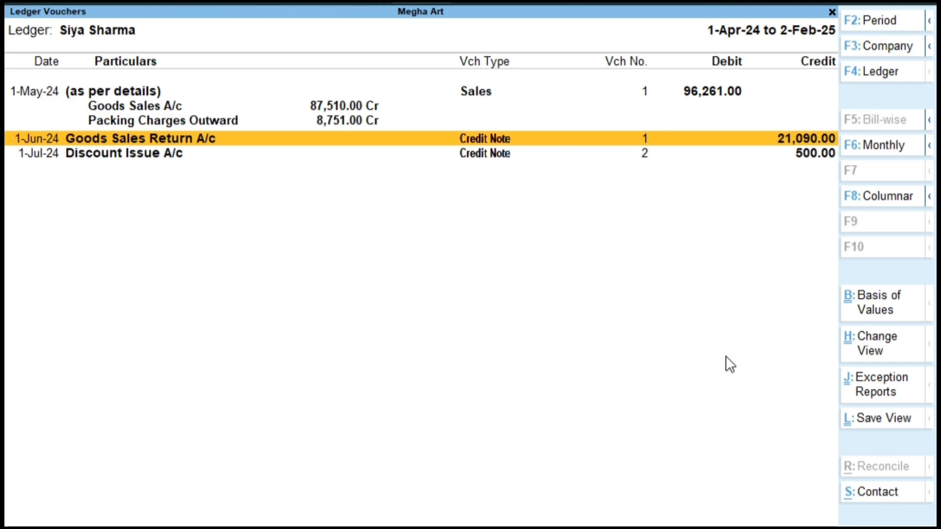
Close the customer's ledger and the account books, returning to the Gateway of Tally without quitting.
key("Escape")
key("Escape")
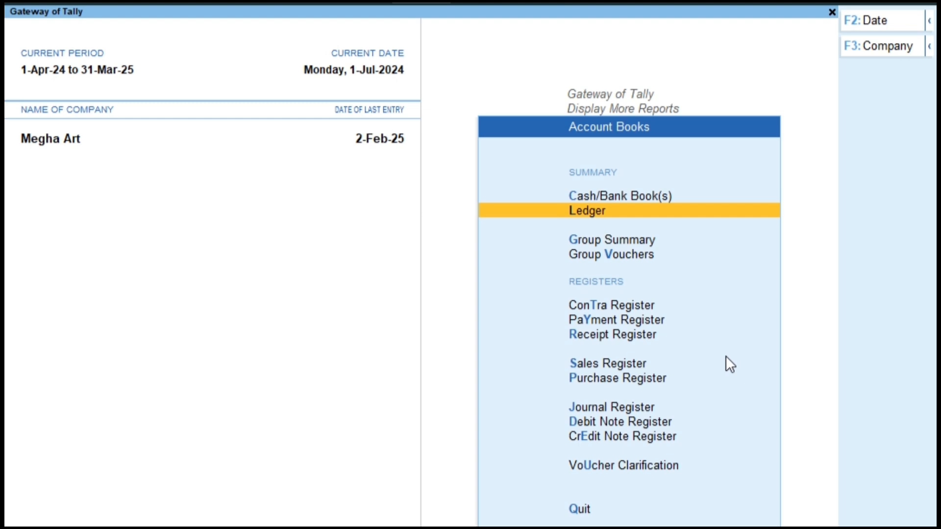
key("Escape")
key("Escape")
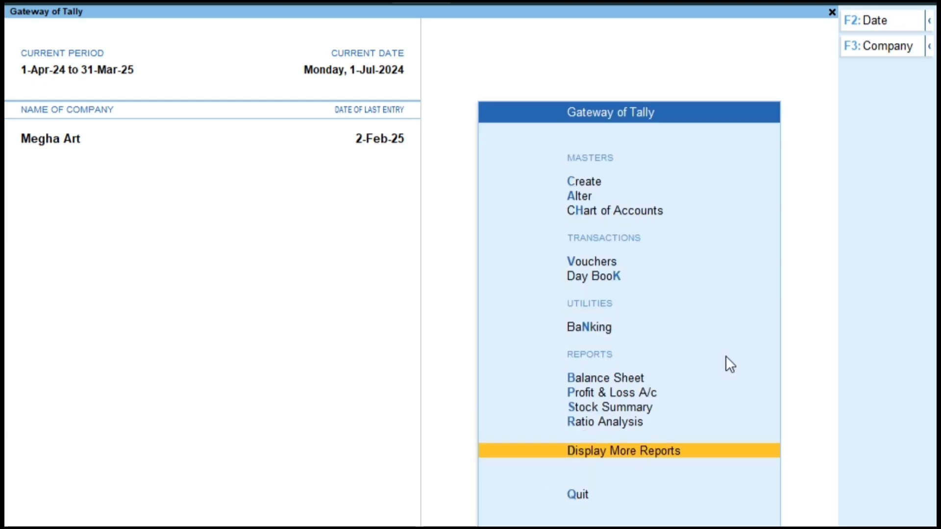
key("Escape")
key("n")
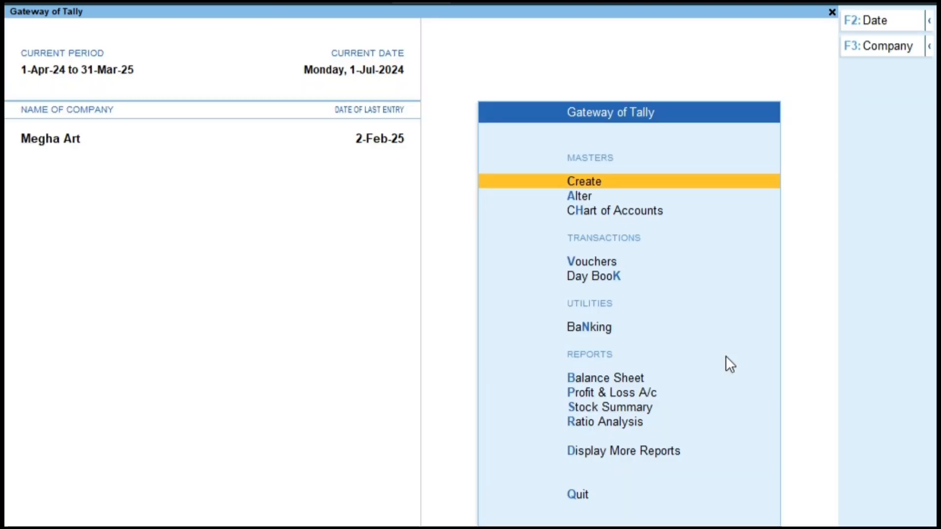
Open the Day Book from the Gateway of Tally.
key("Down")
key("Down")
key("Down")
key("Down")
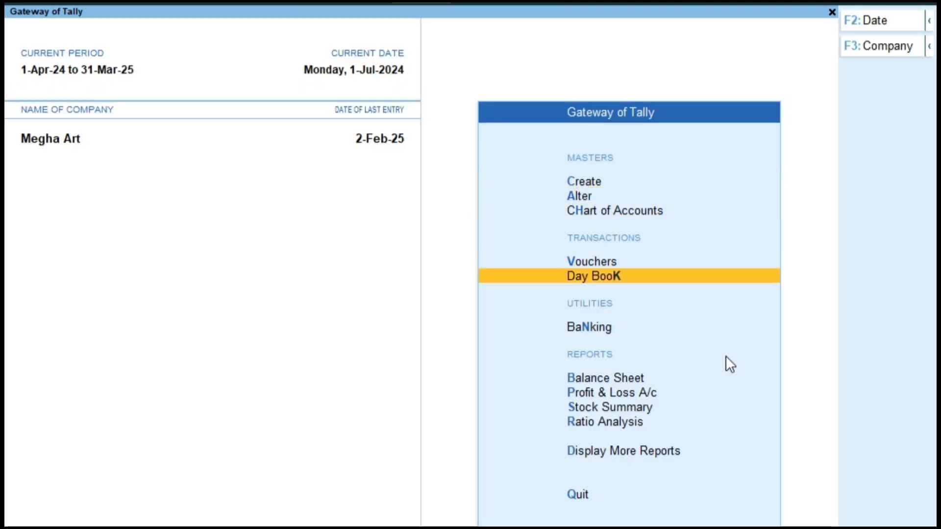
key("Return")
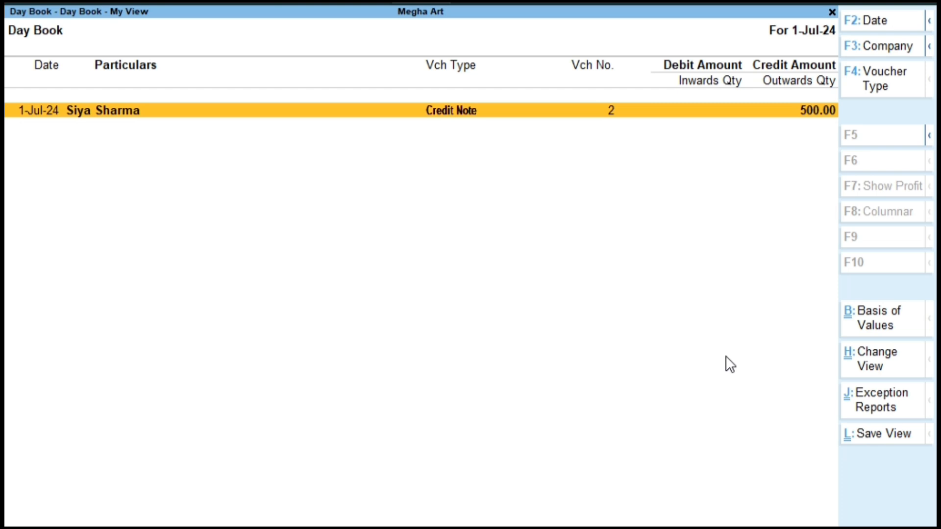